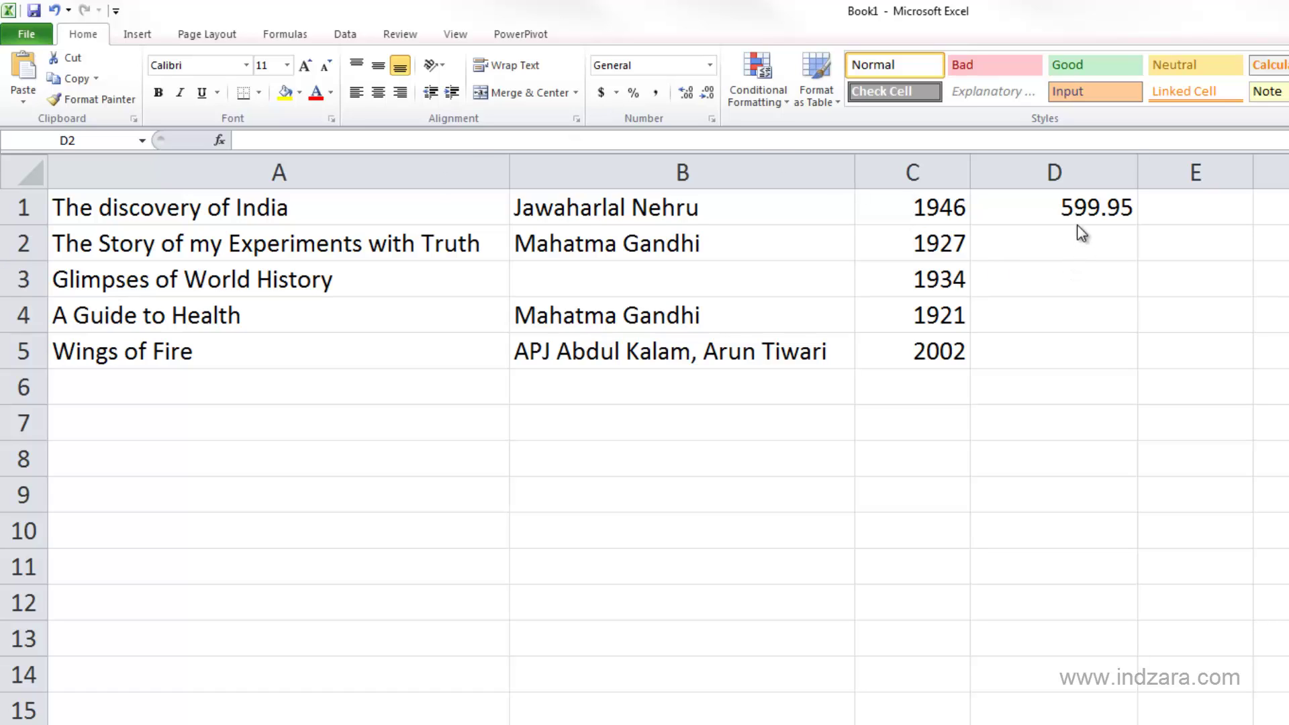
Enter 159.00 as the price in D2 and apply the Number format to the cell
click(1102, 252)
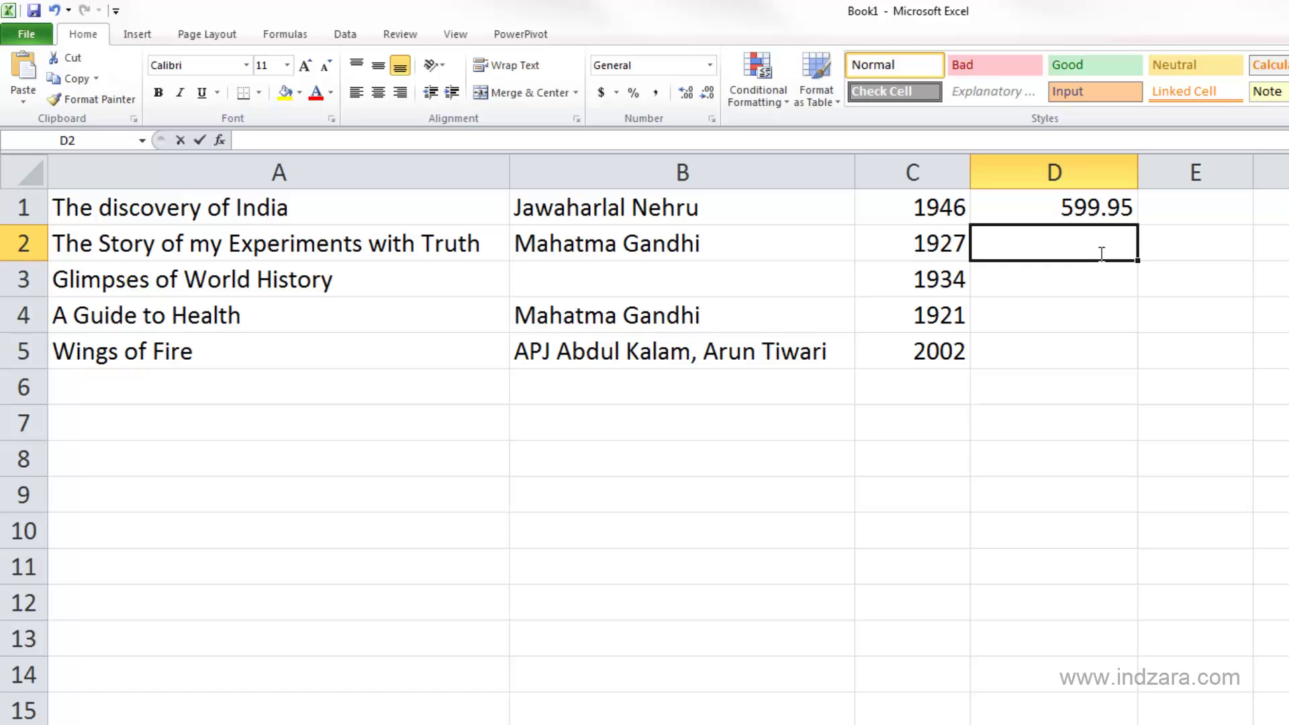
text(159.00)
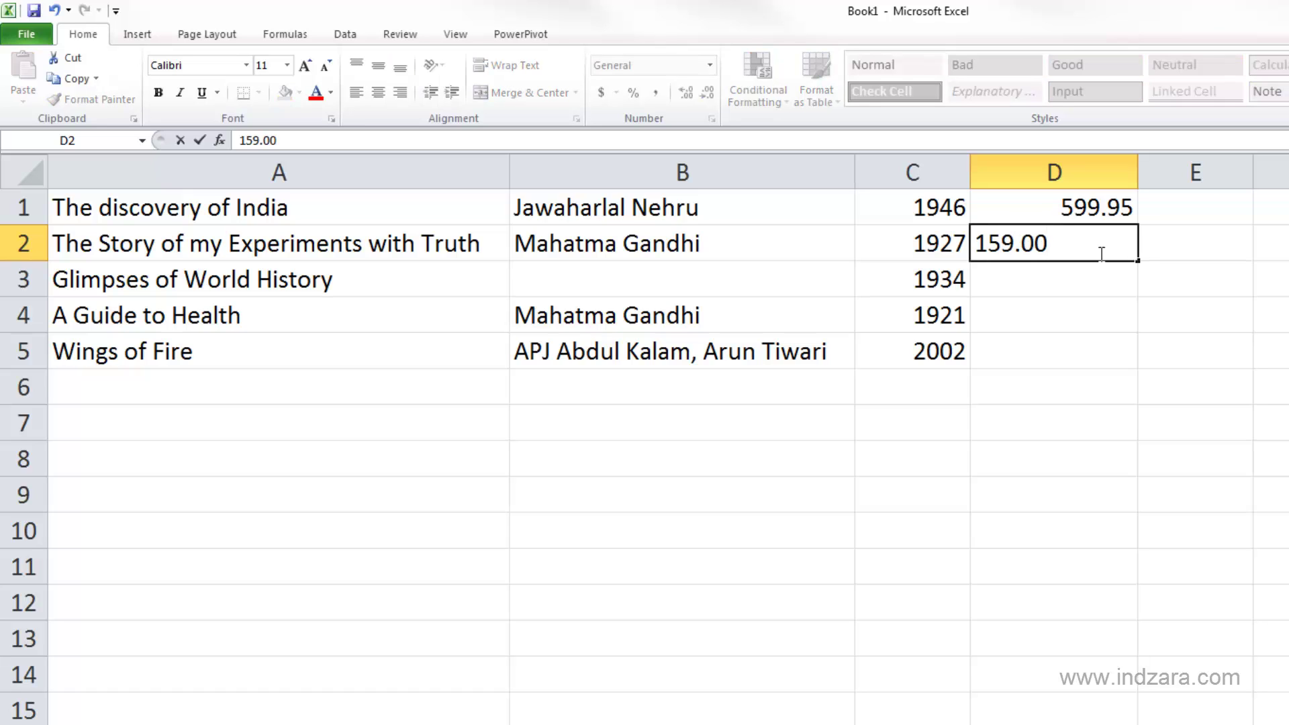
key(Return)
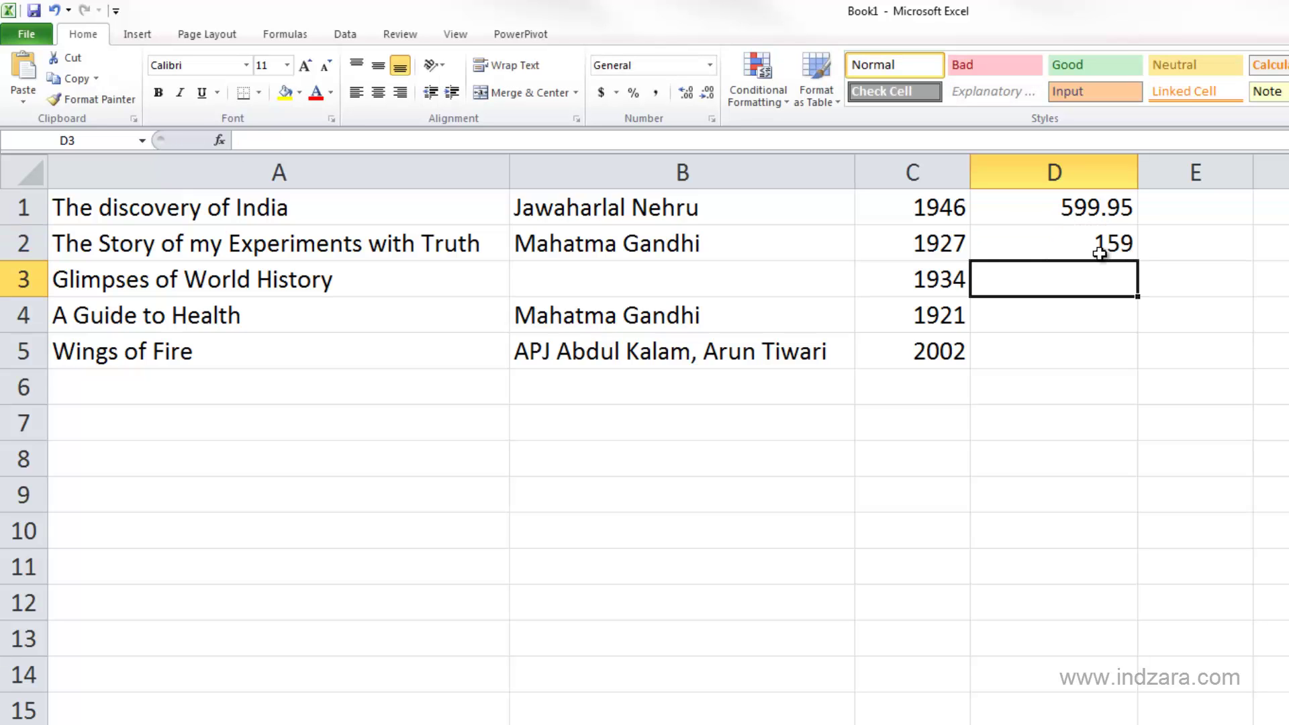
click(1100, 252)
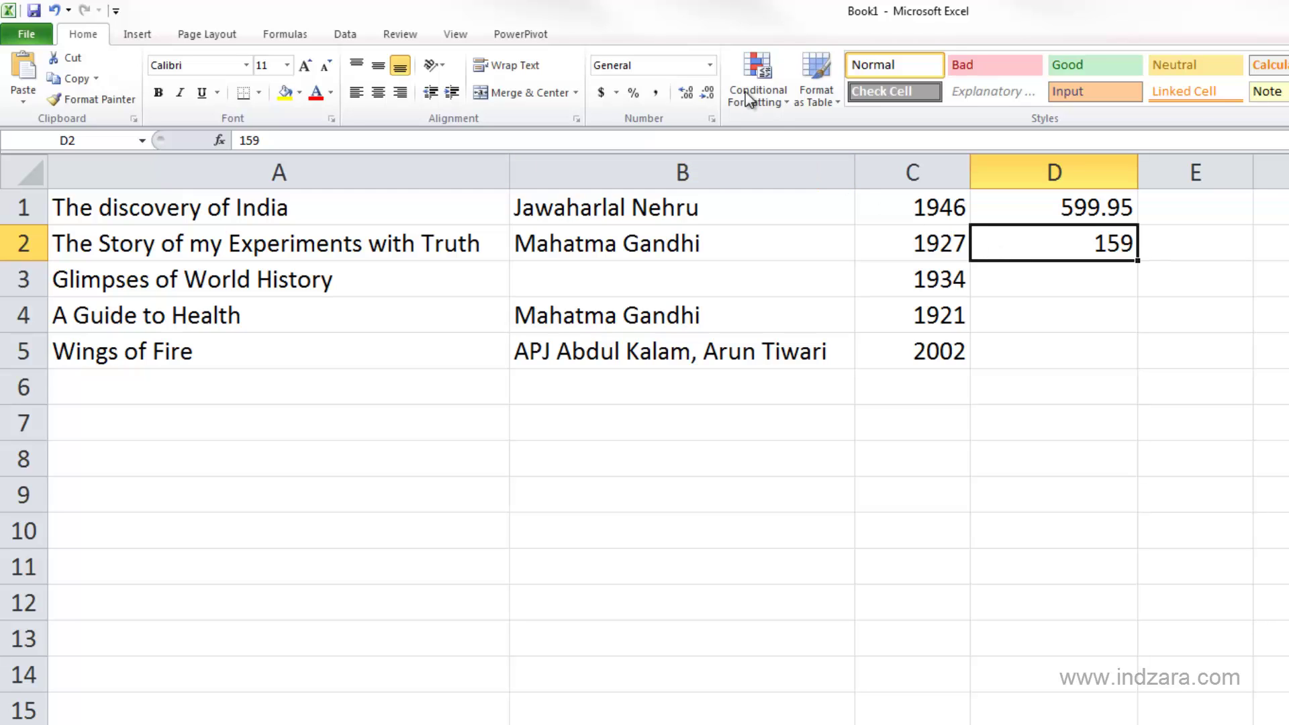
click(710, 66)
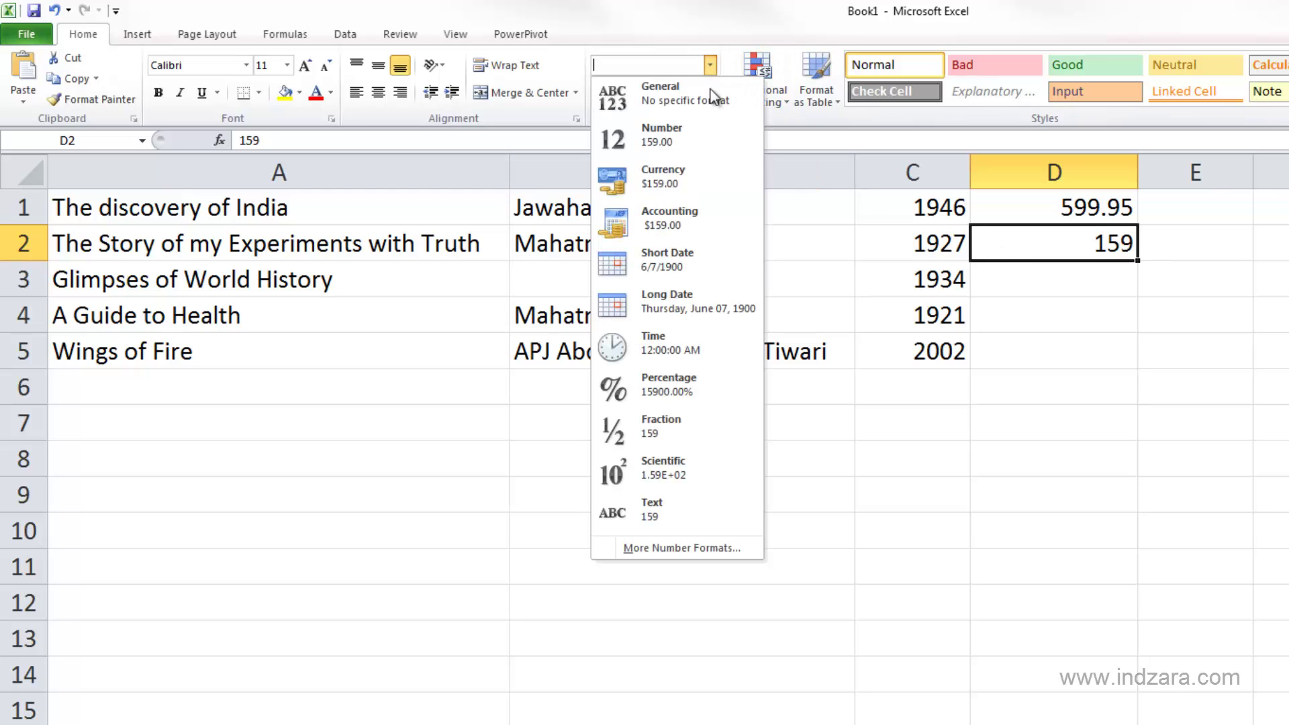
click(706, 130)
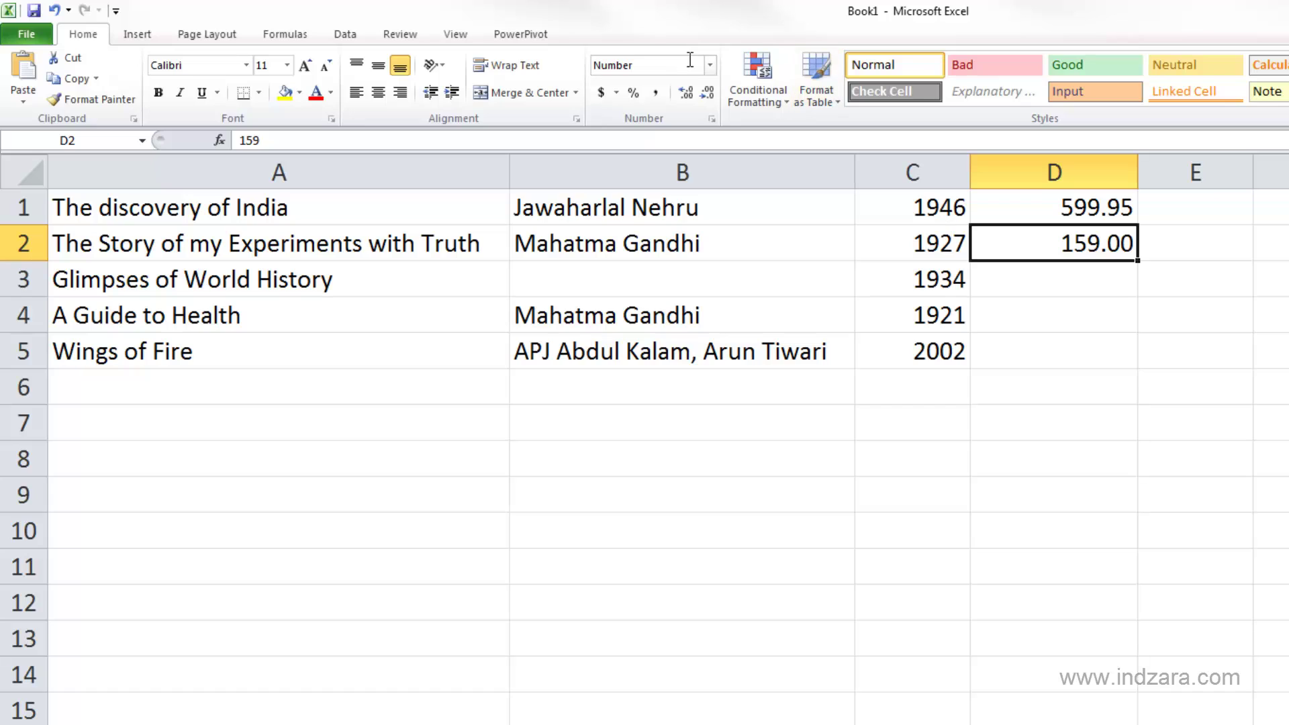
Enter 750.459 as the price in D3 and apply the Number format to the cell
click(1104, 281)
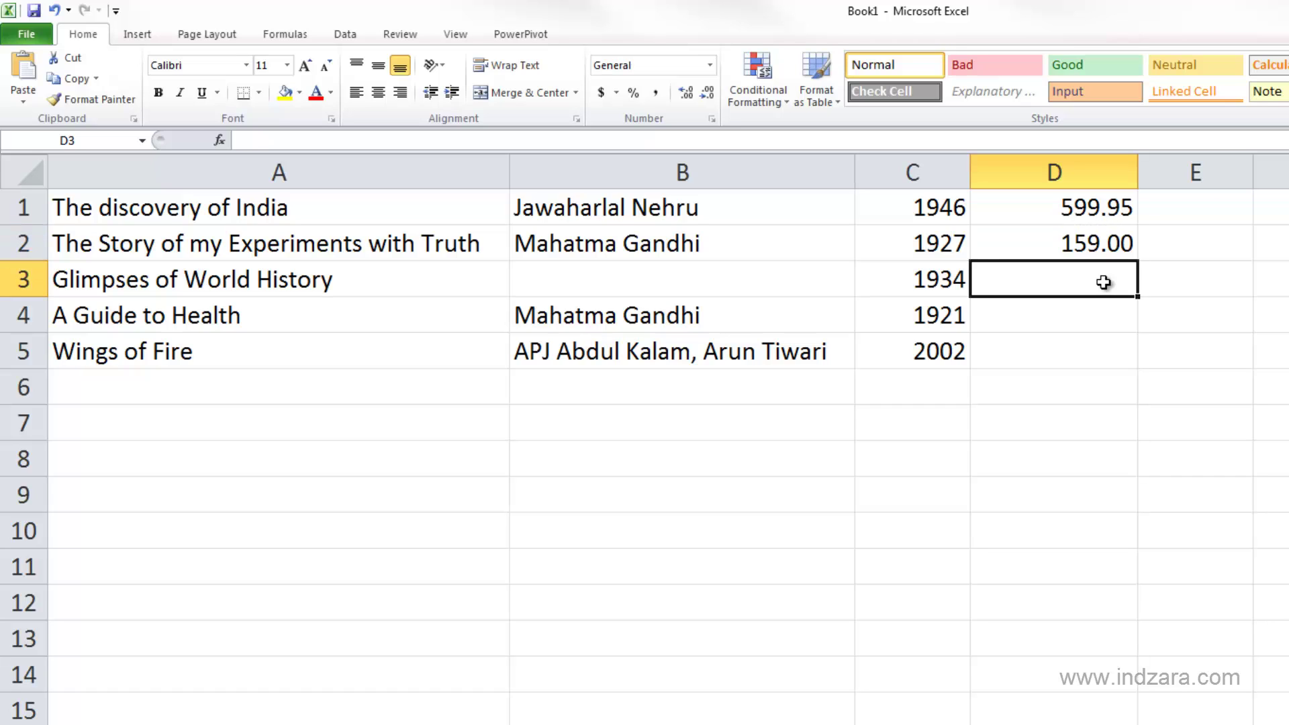
text(750.)
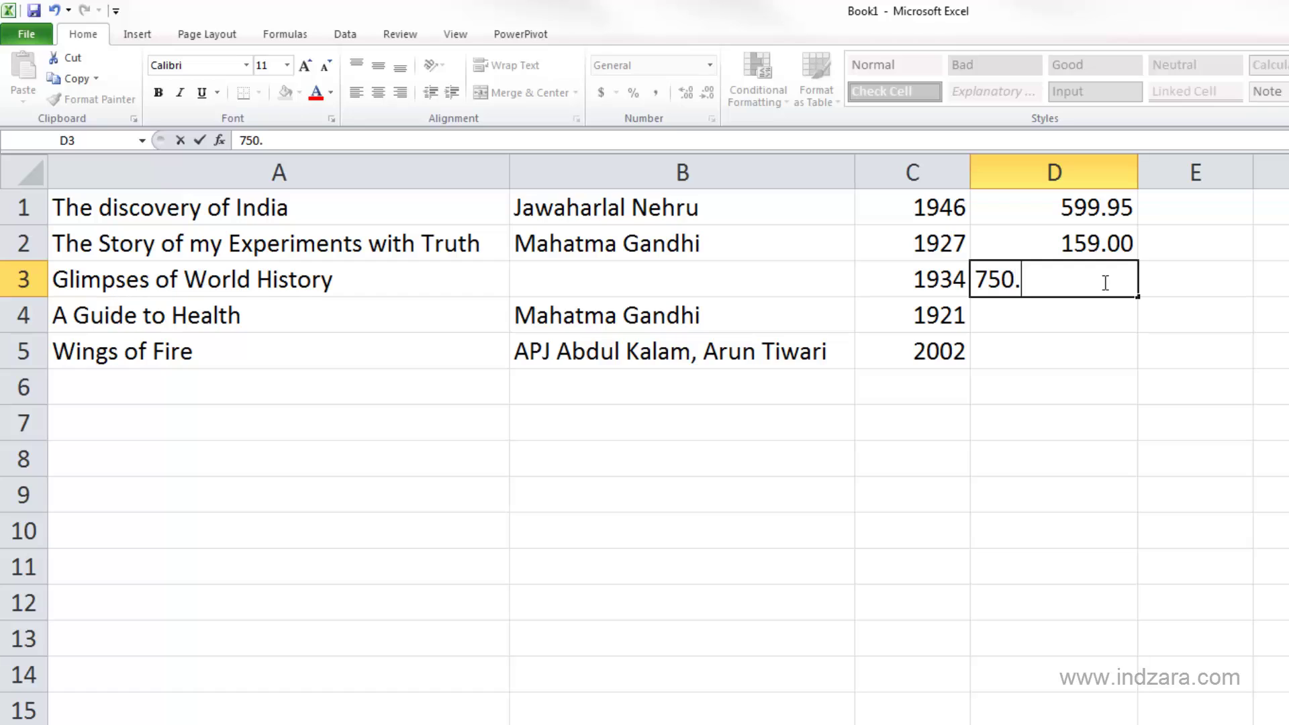
text(459)
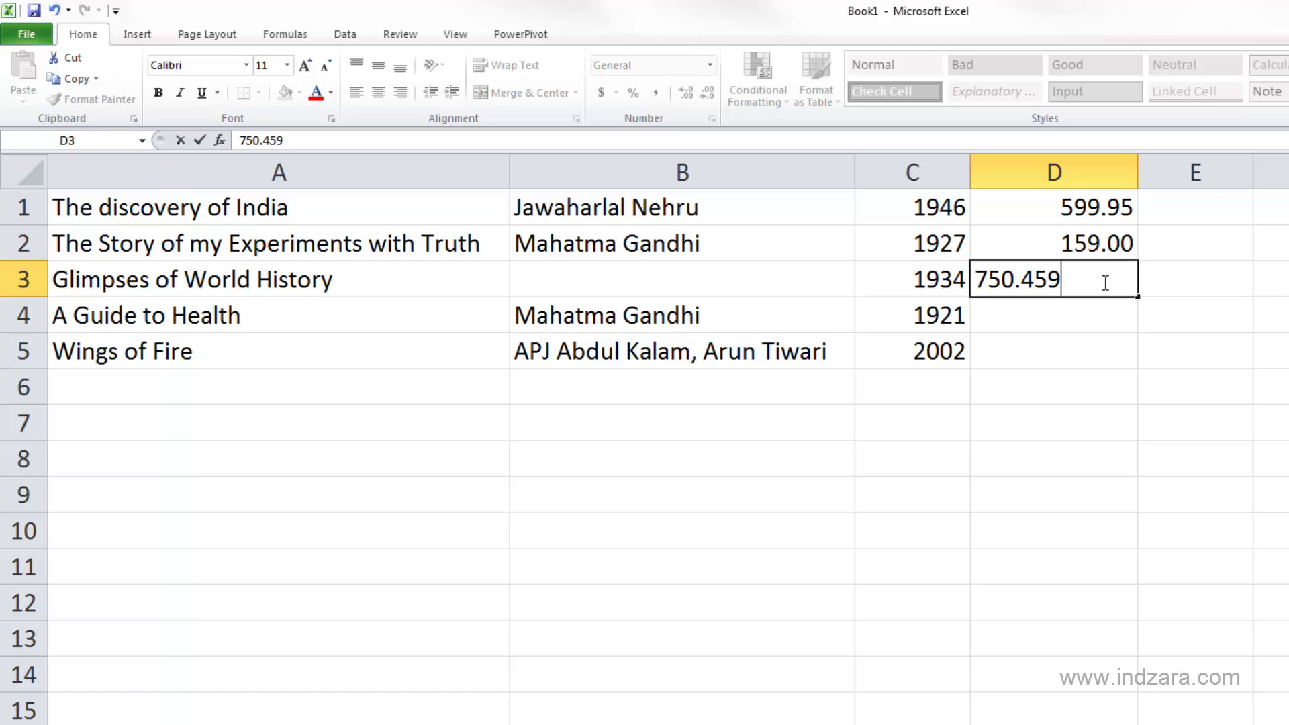
key(Return)
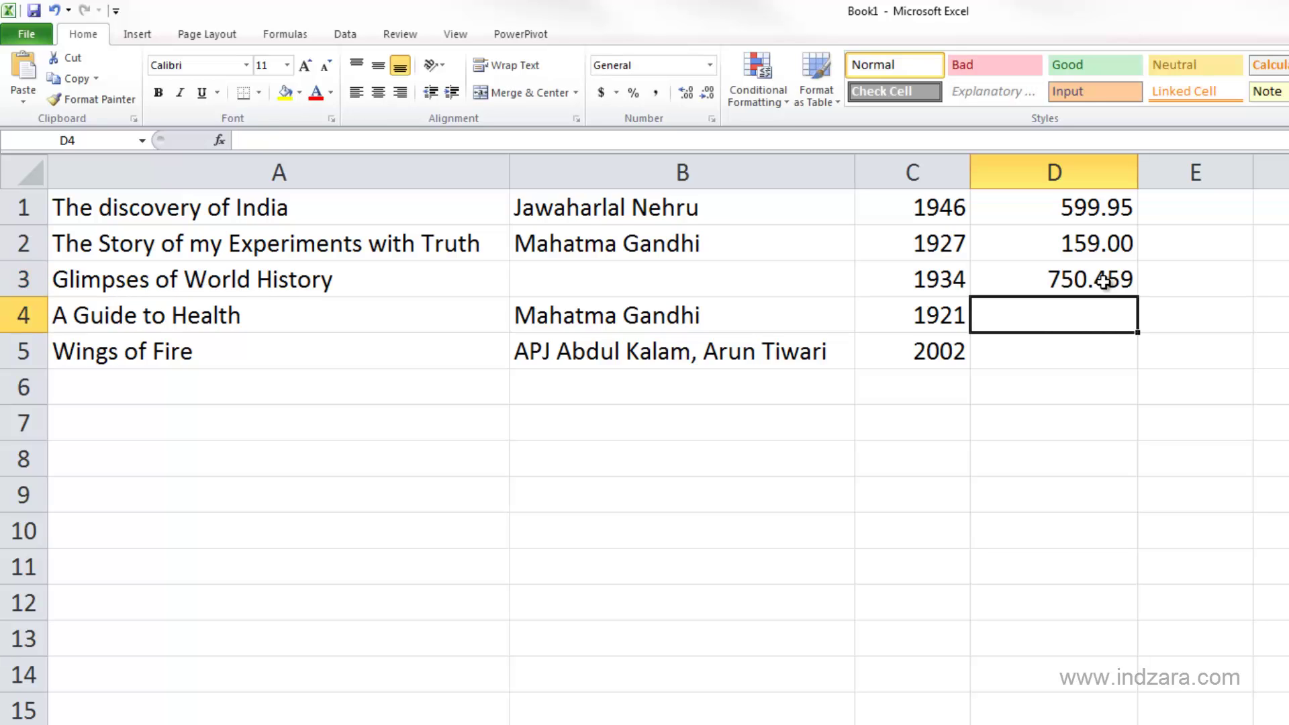
click(1105, 281)
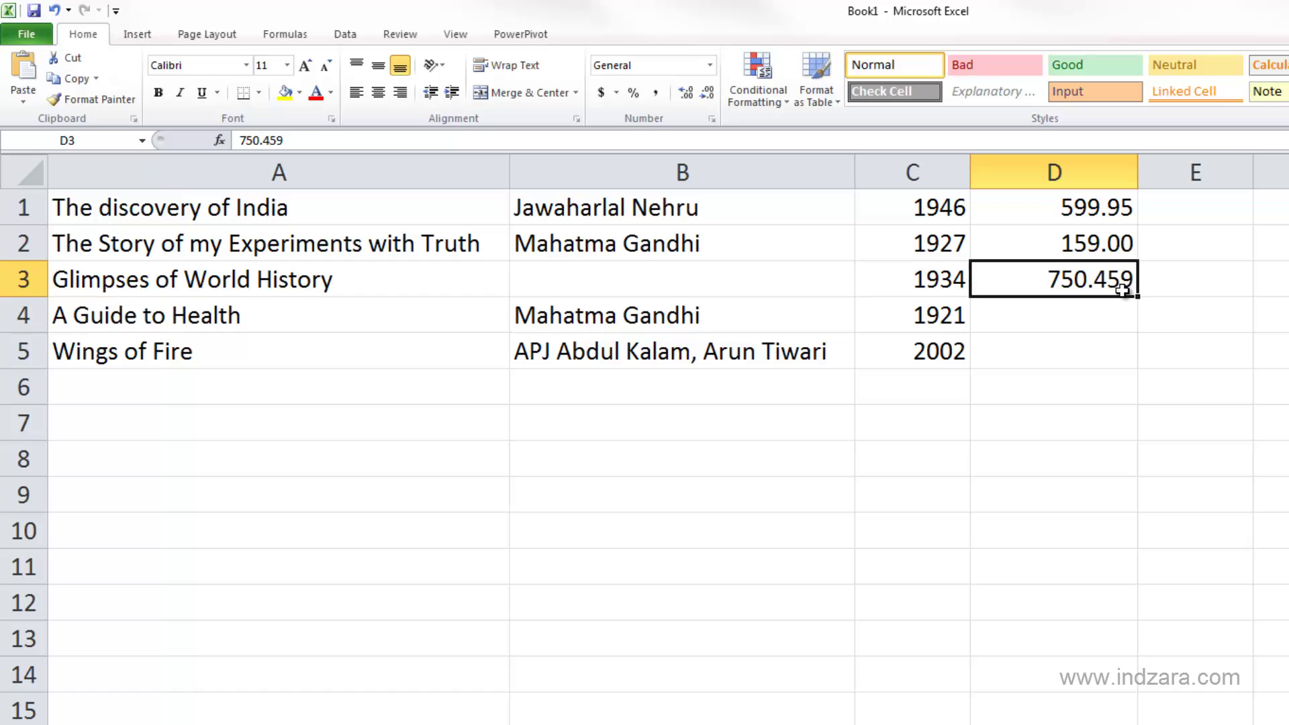
click(713, 69)
click(691, 145)
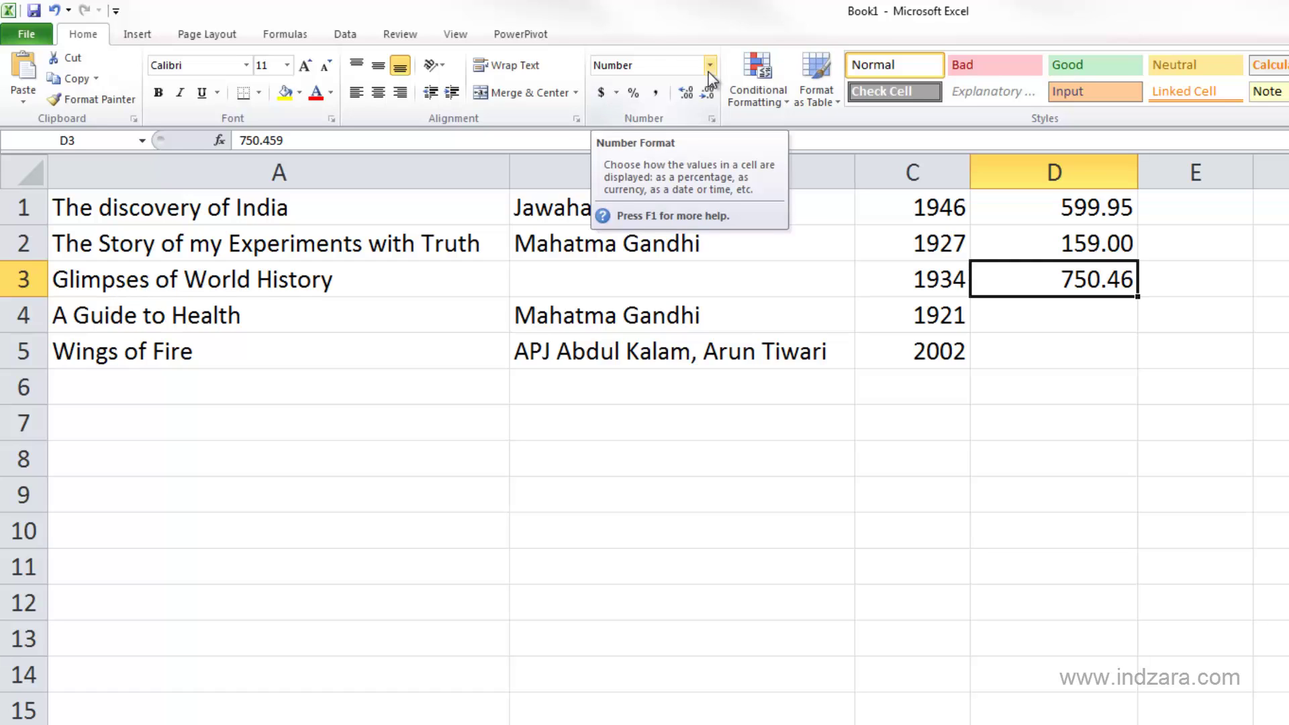
Apply the Number format to the empty cell D4, enter 250 and check the cell's format
click(1069, 317)
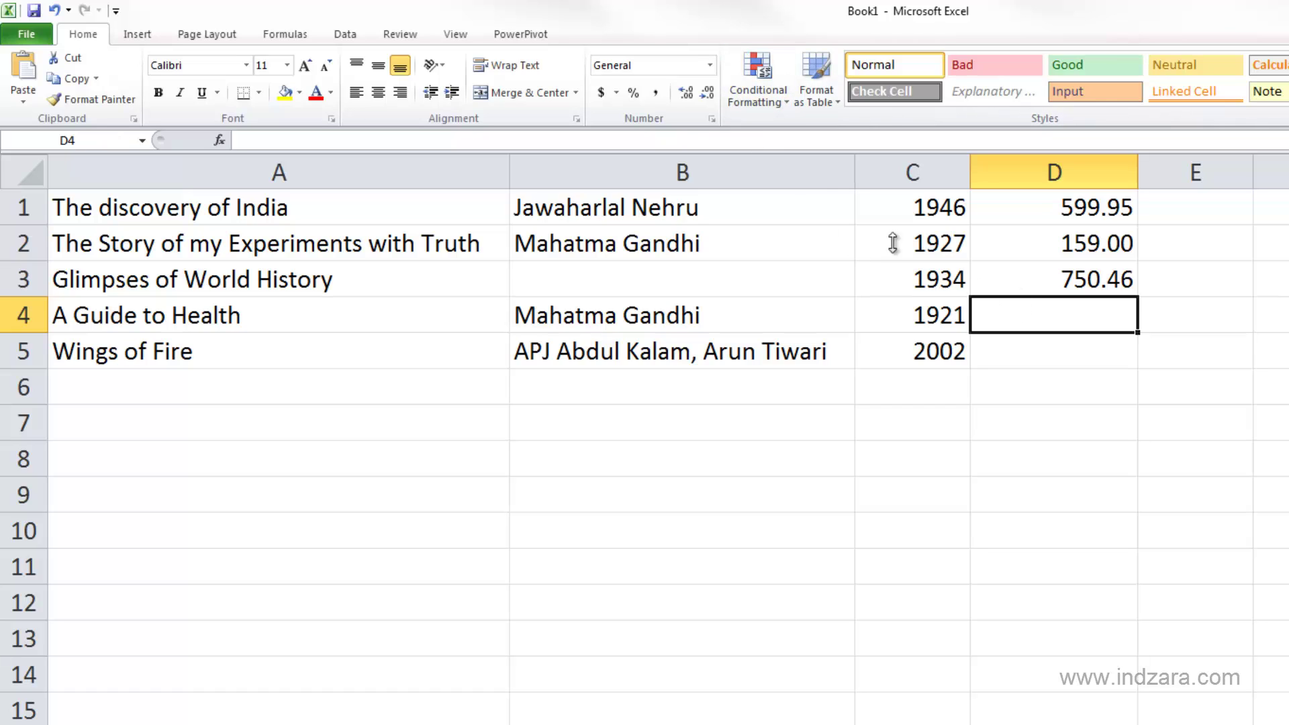
click(710, 65)
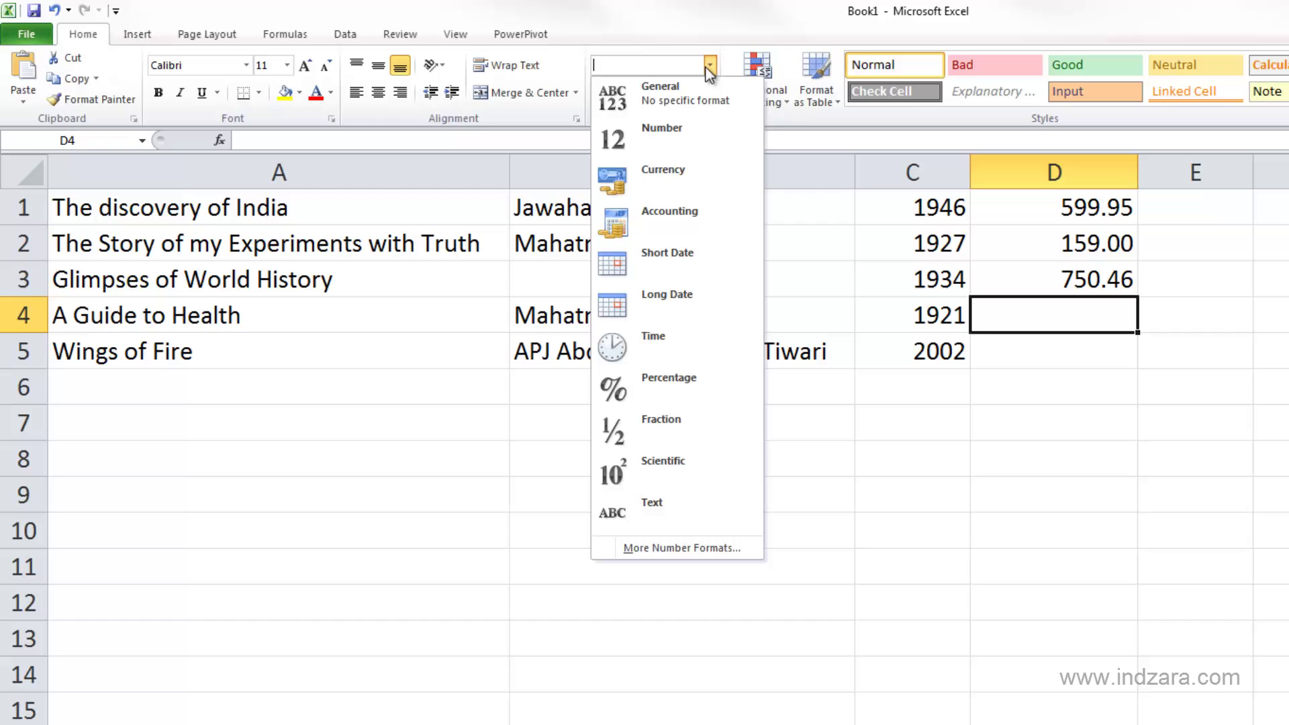
click(691, 137)
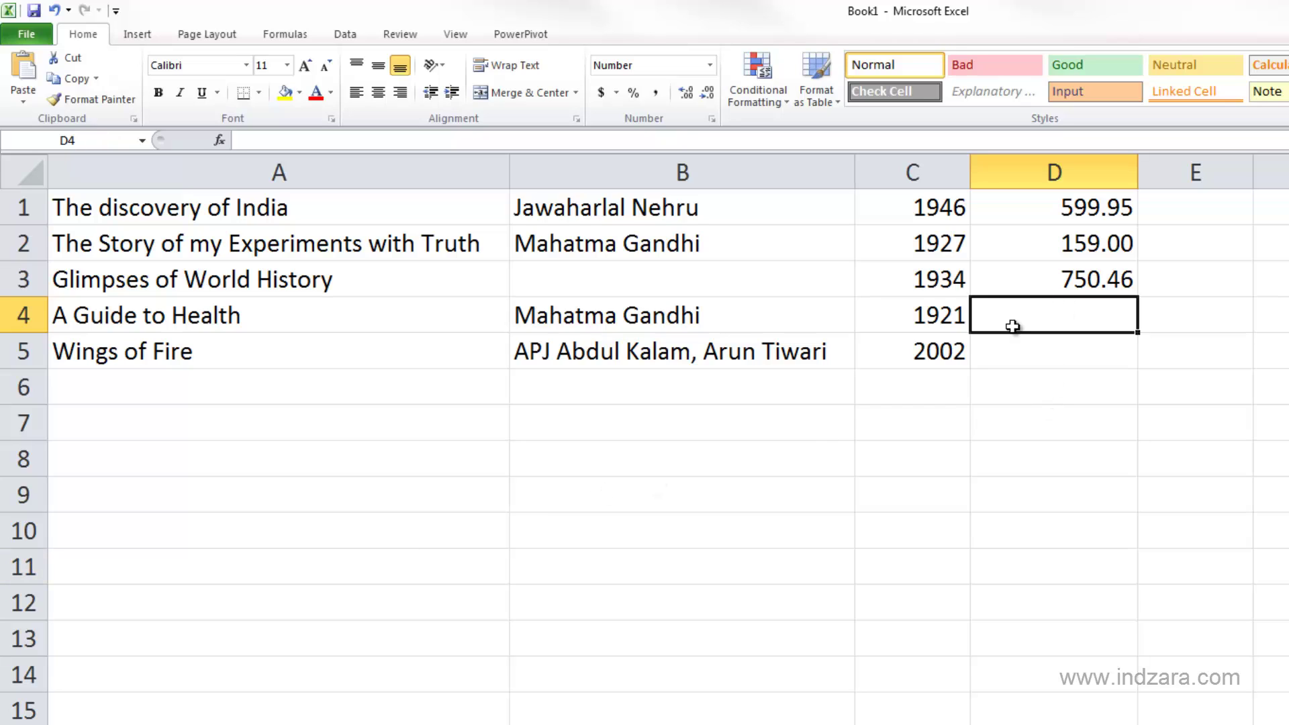
text(250)
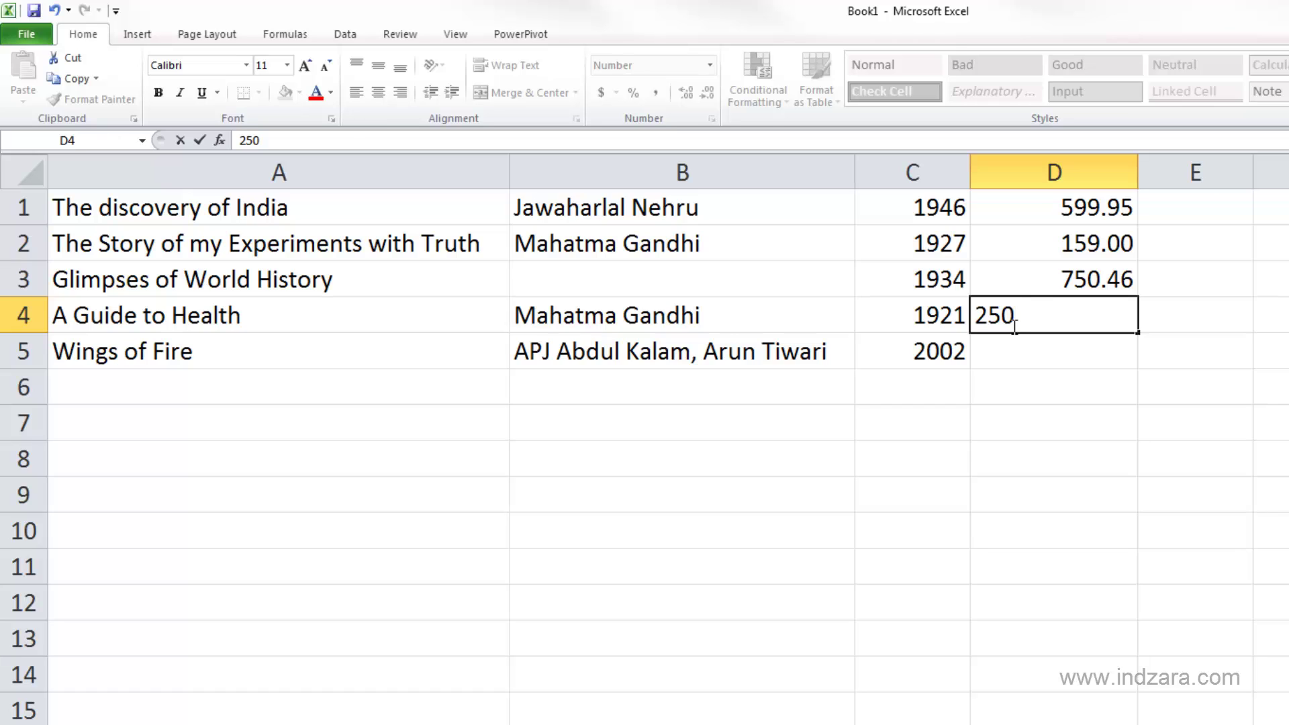
key(Return)
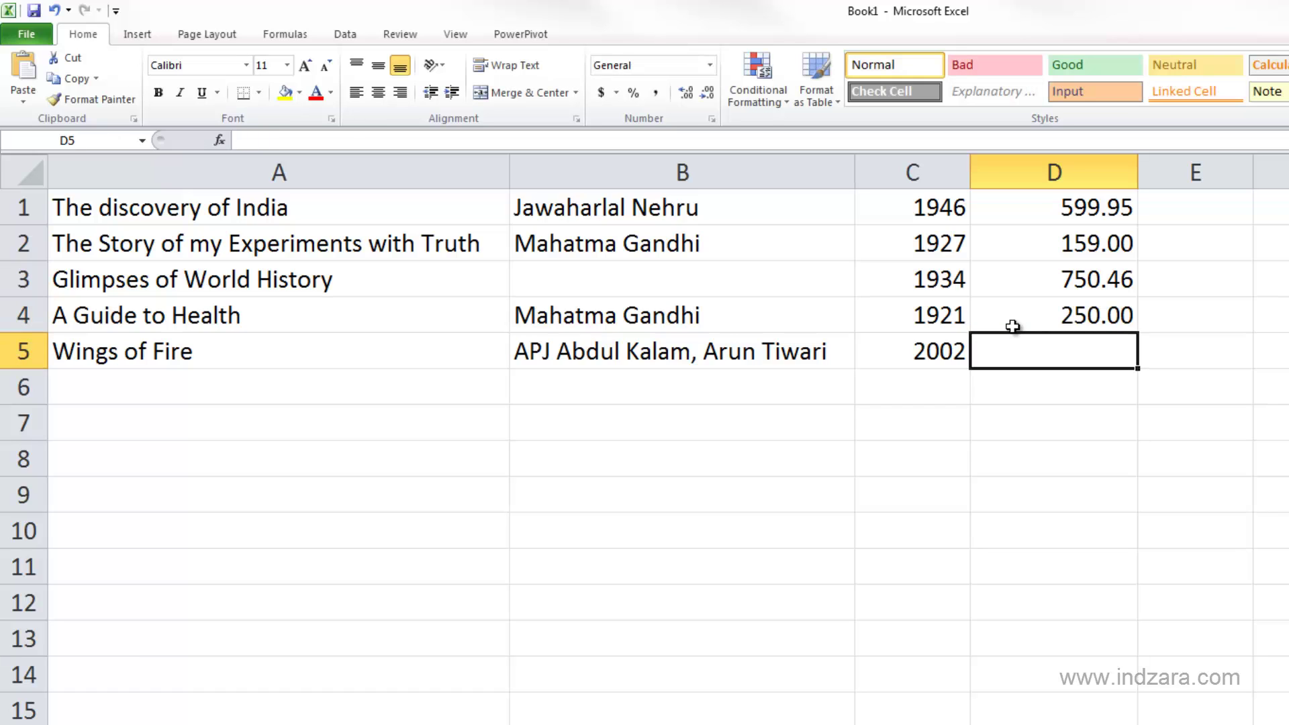
click(1083, 327)
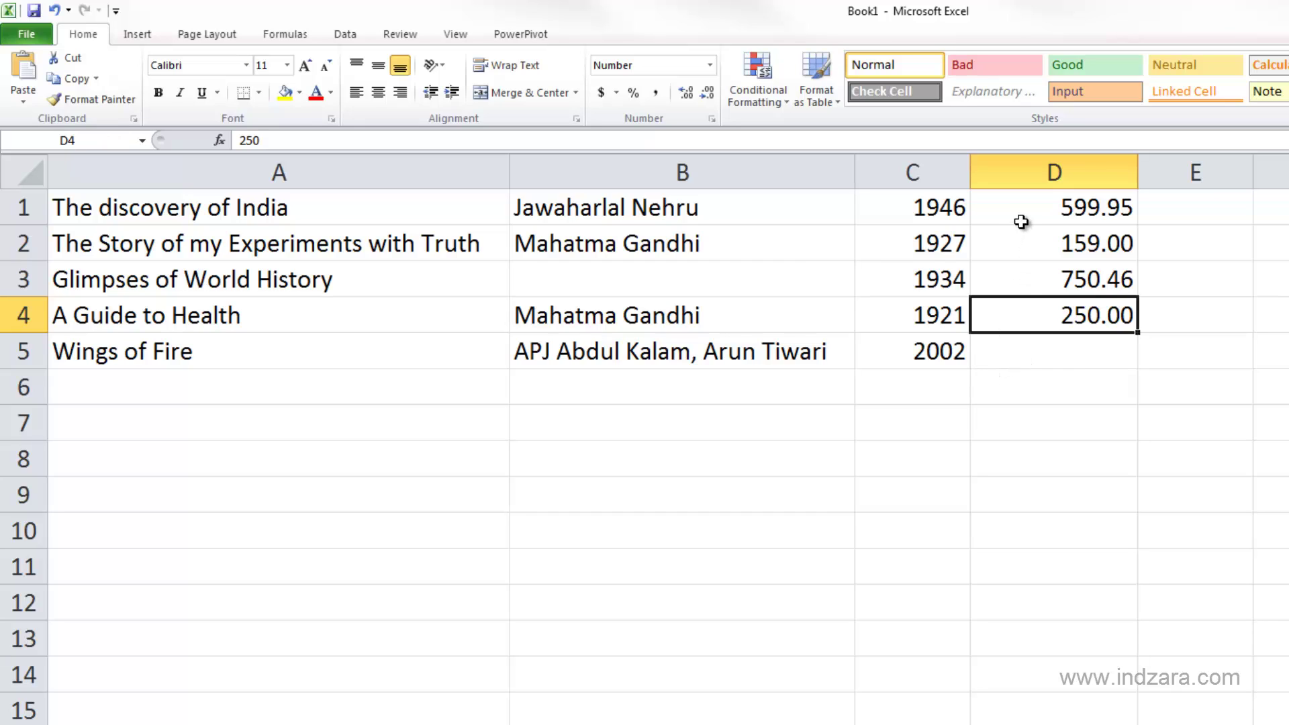
Enter 1275.248 in D5 and check the stored values and formats of cells D3 to D5
click(1028, 355)
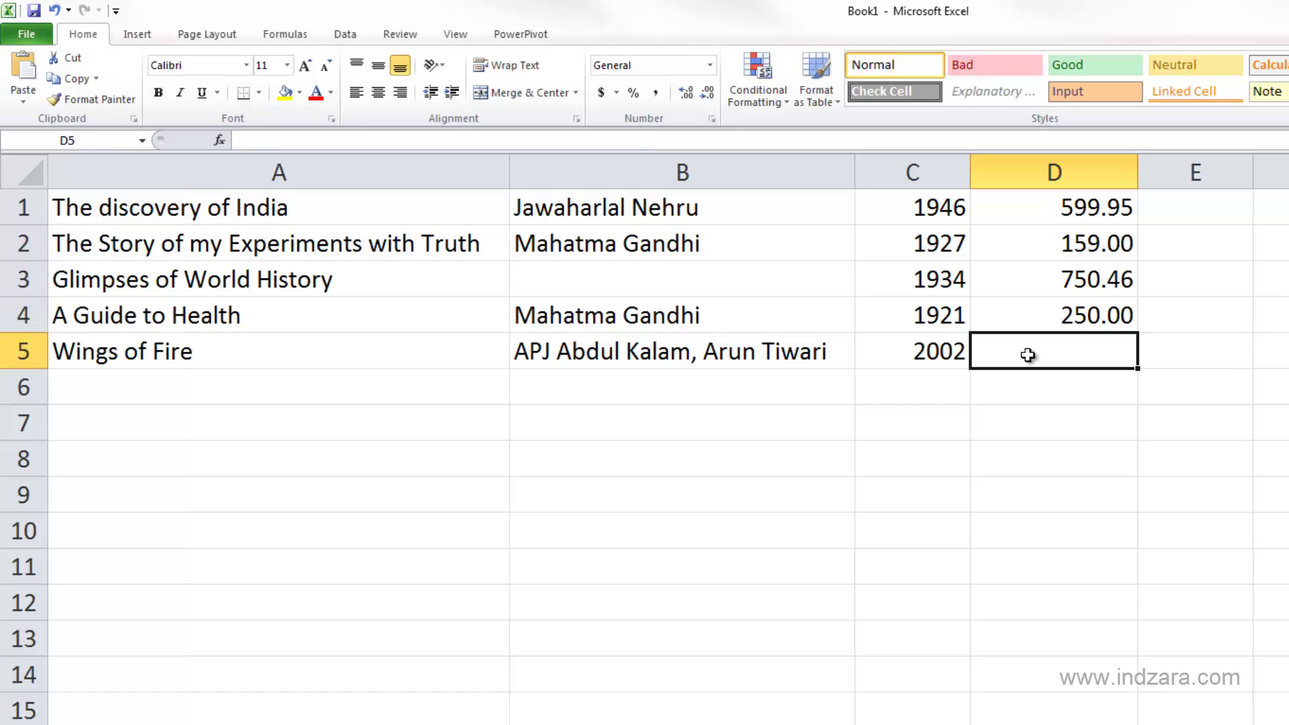
text(1275)
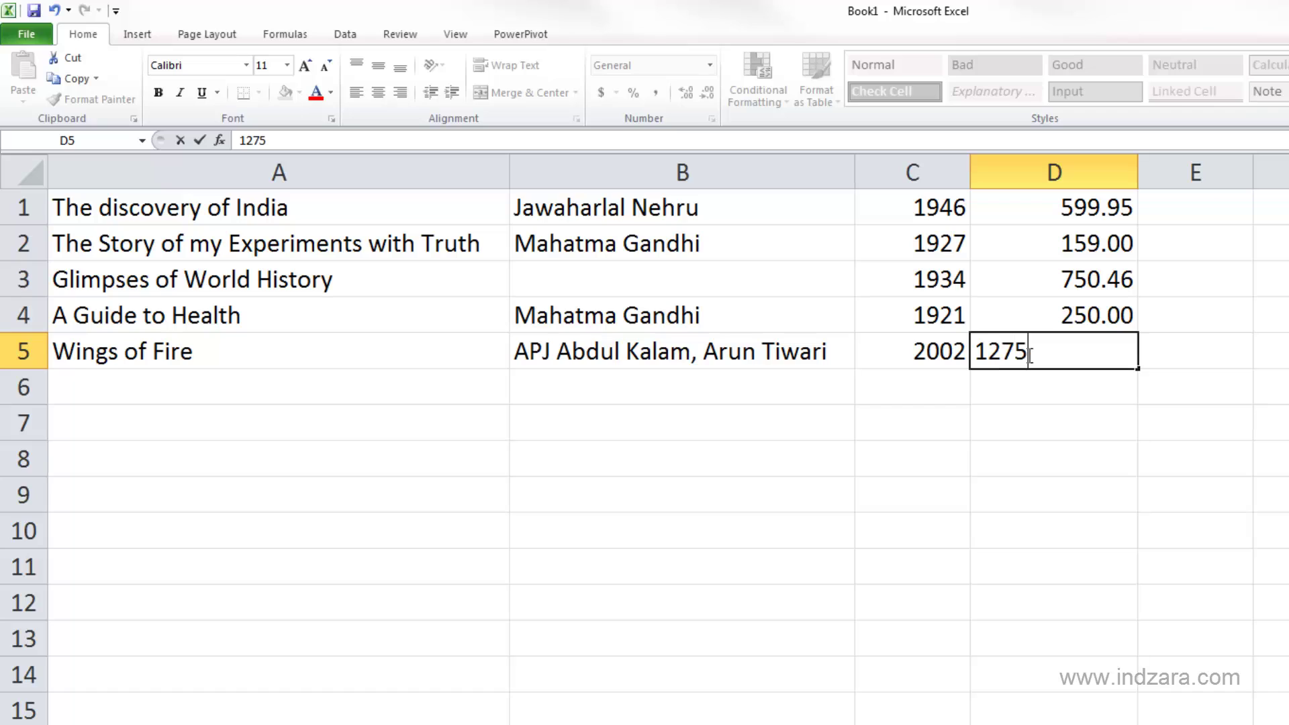
text(.248)
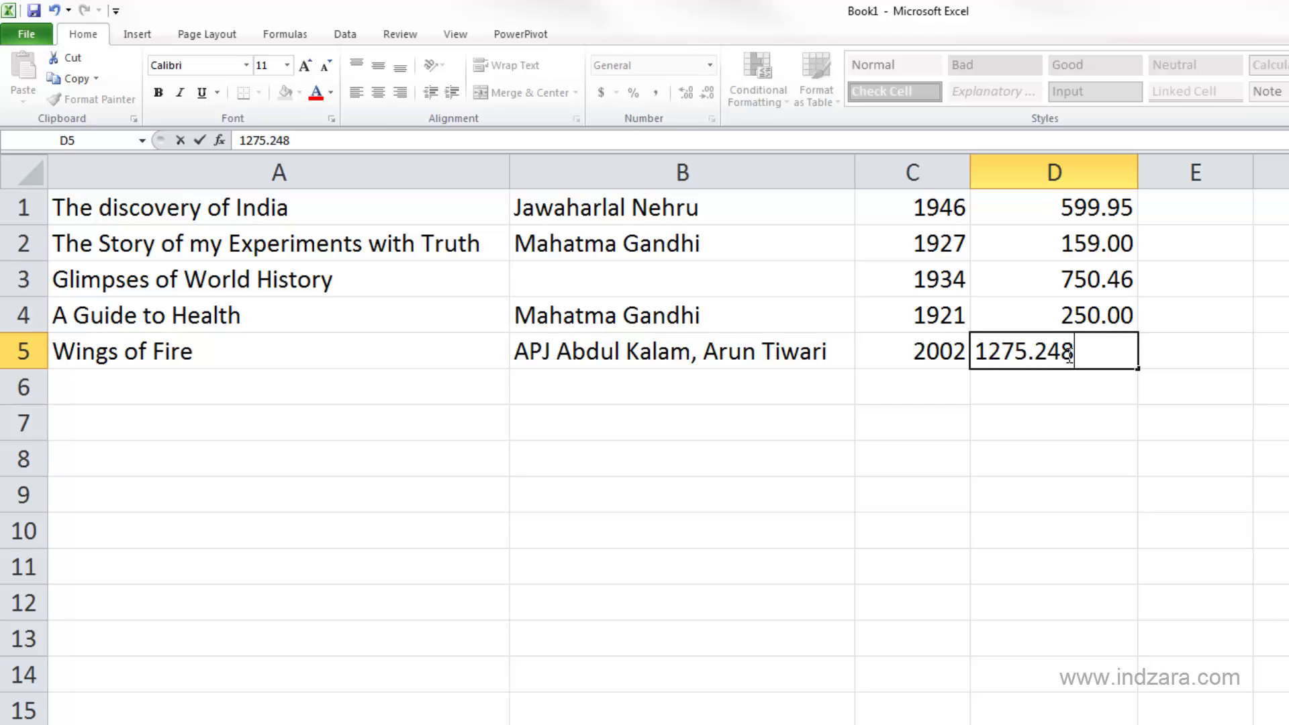
key(Return)
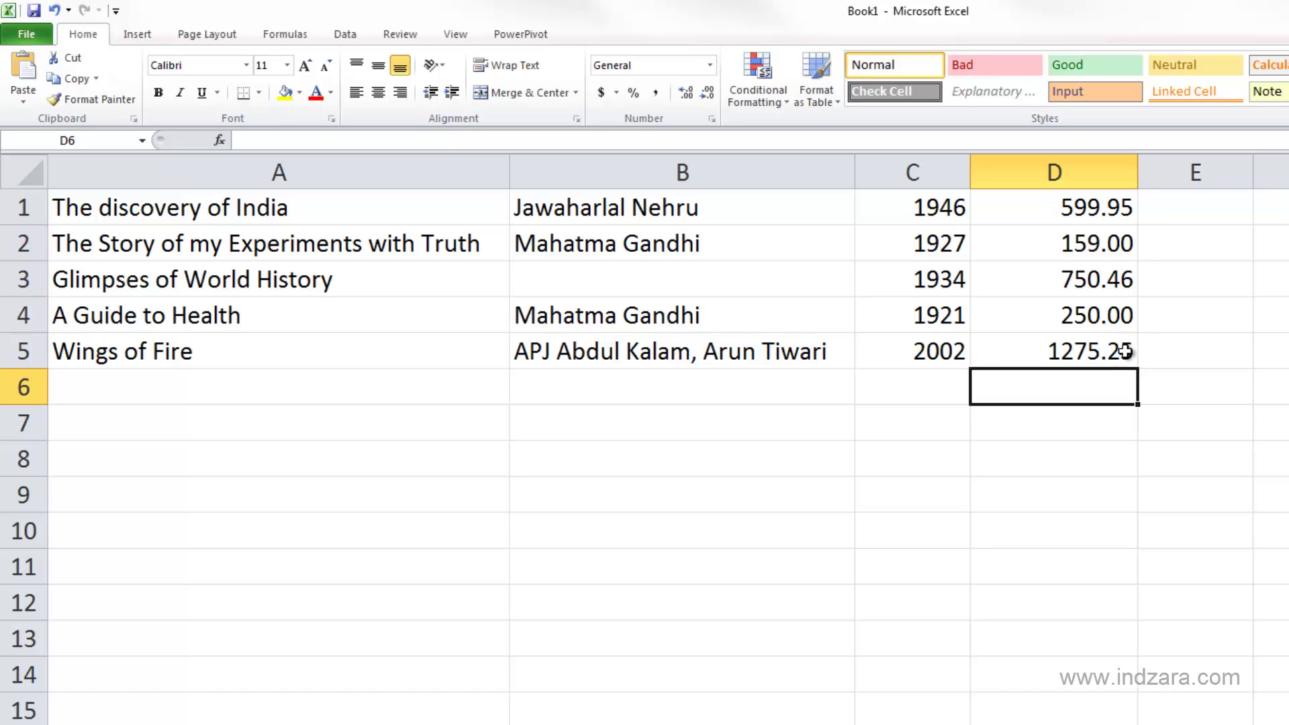
click(1098, 351)
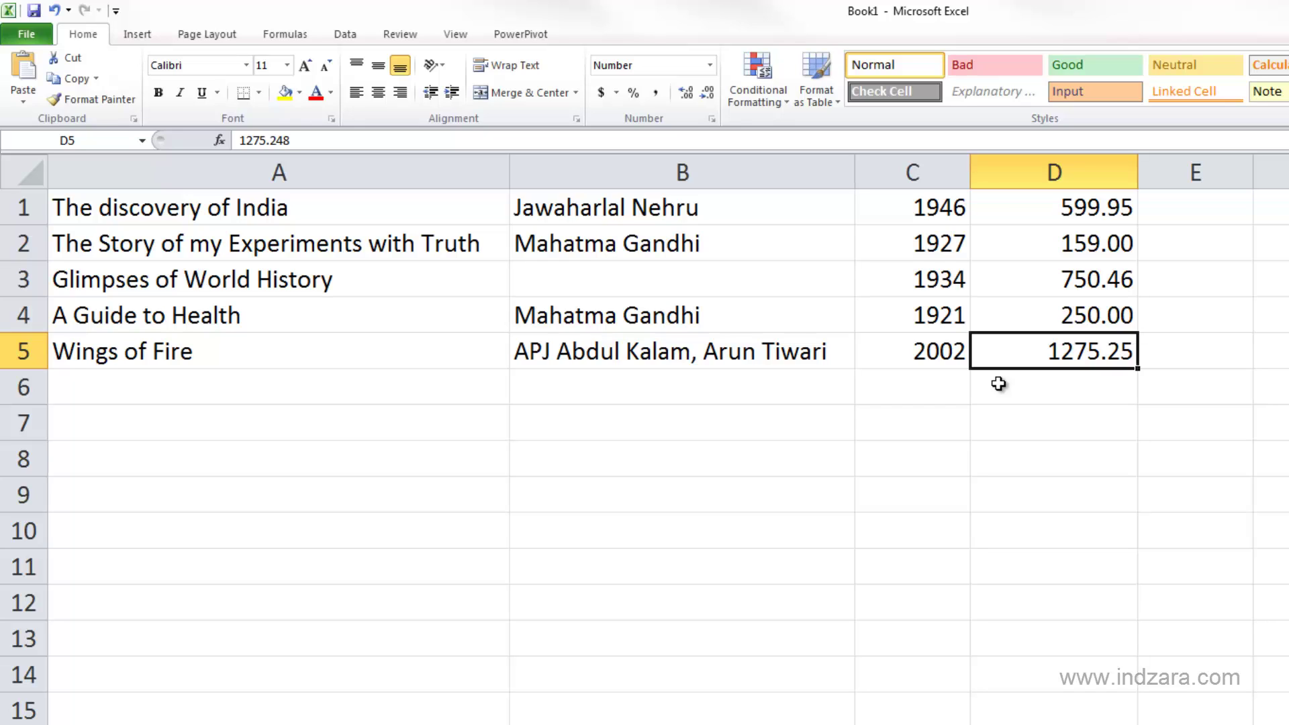
click(1079, 281)
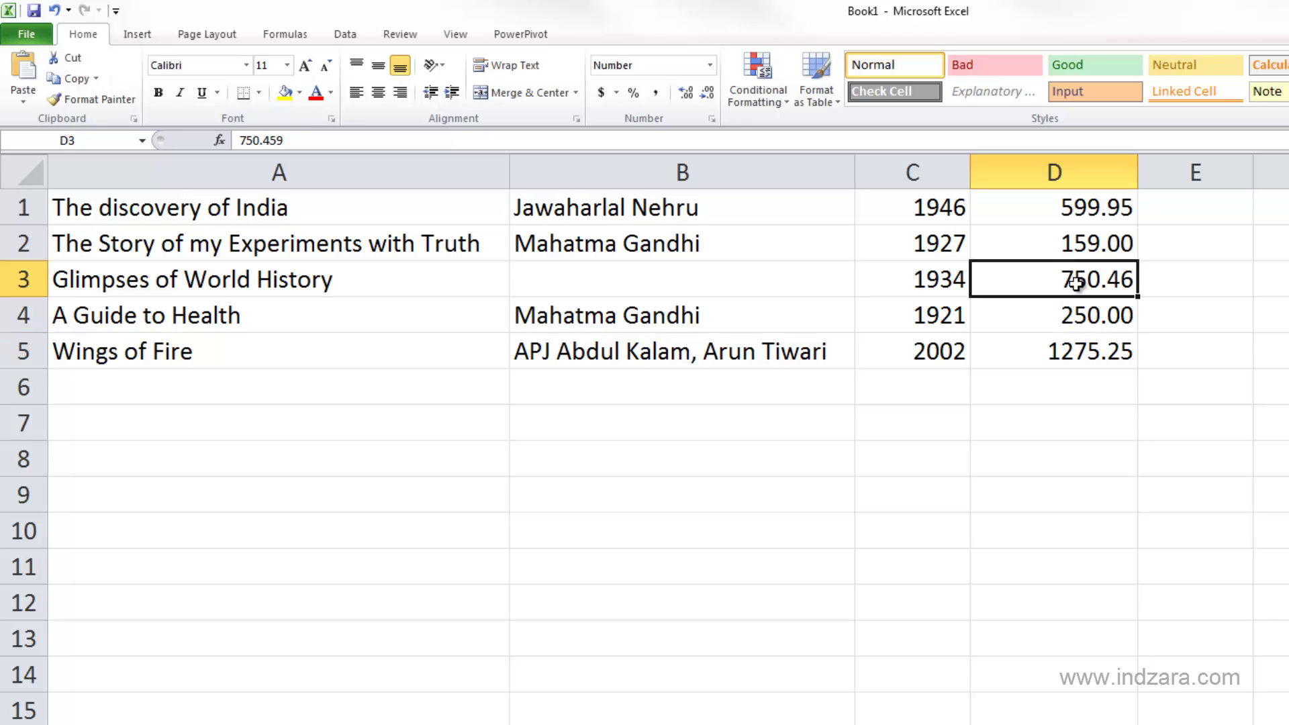
click(1060, 320)
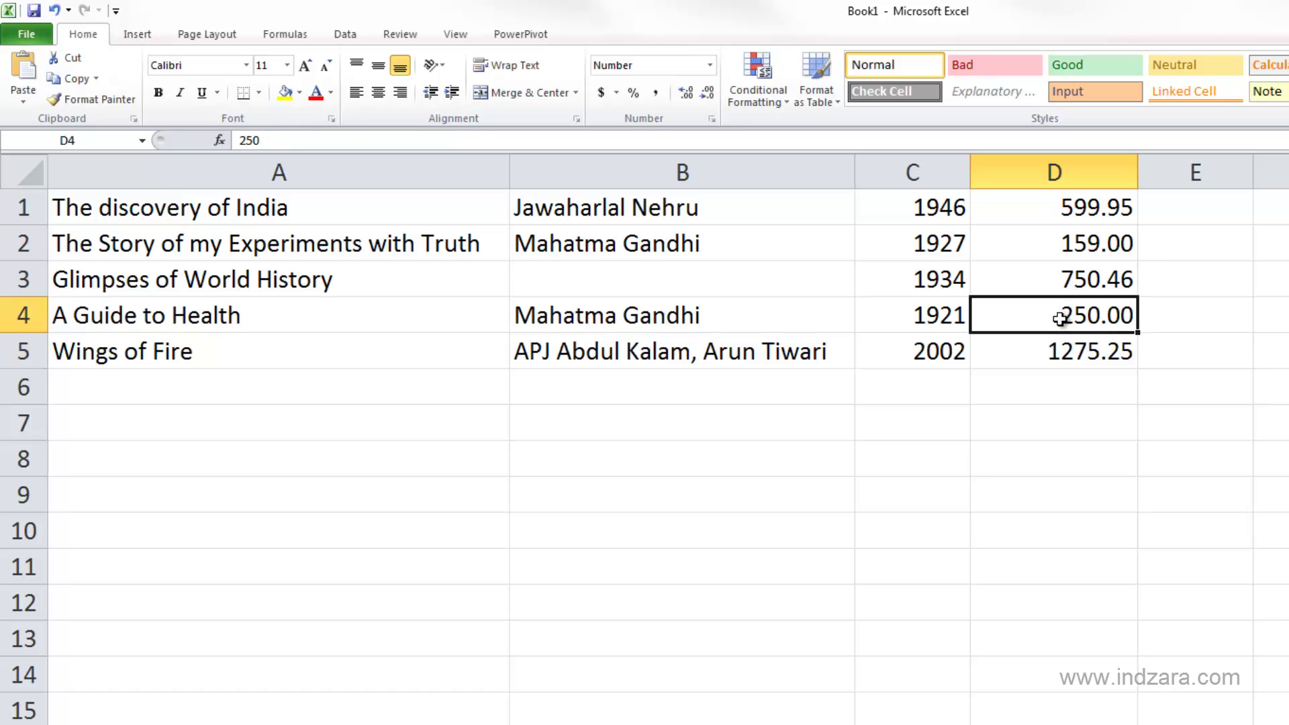
click(1053, 357)
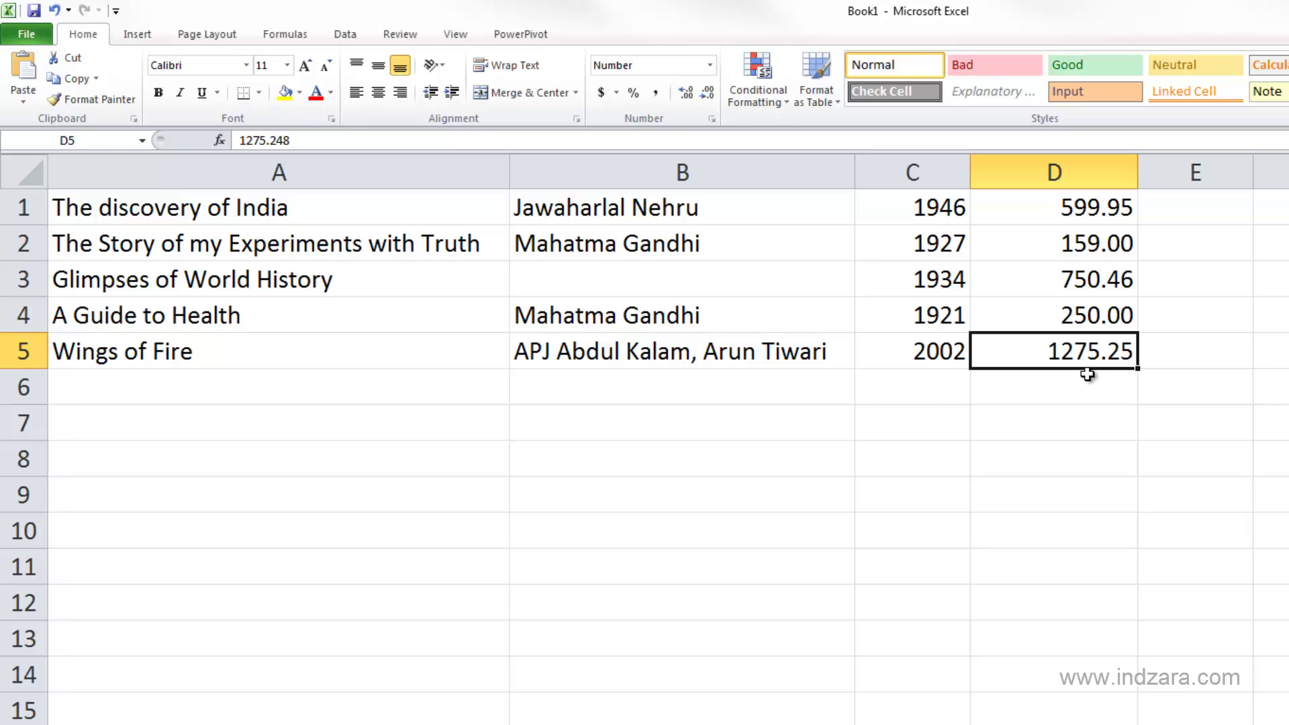
click(1088, 374)
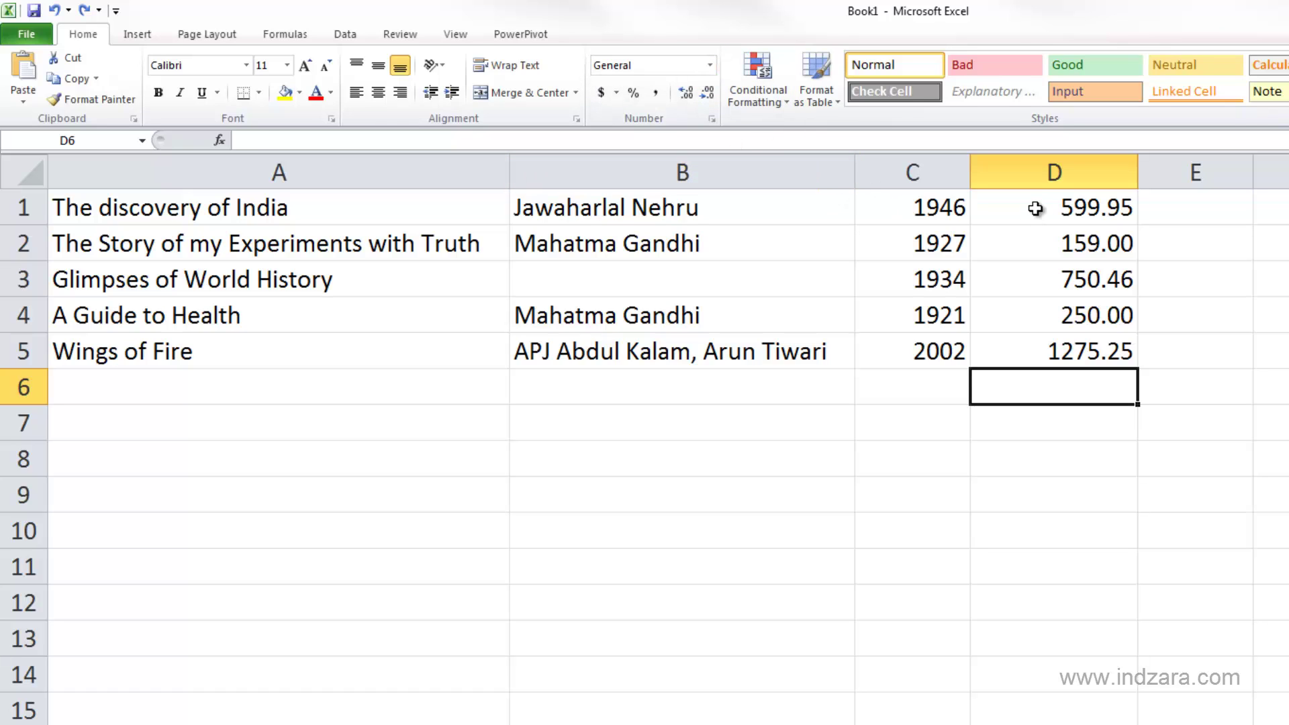
Apply the Number format to D1:D5 together and check the format of each cell in the range
drag(1036, 209, 1034, 351)
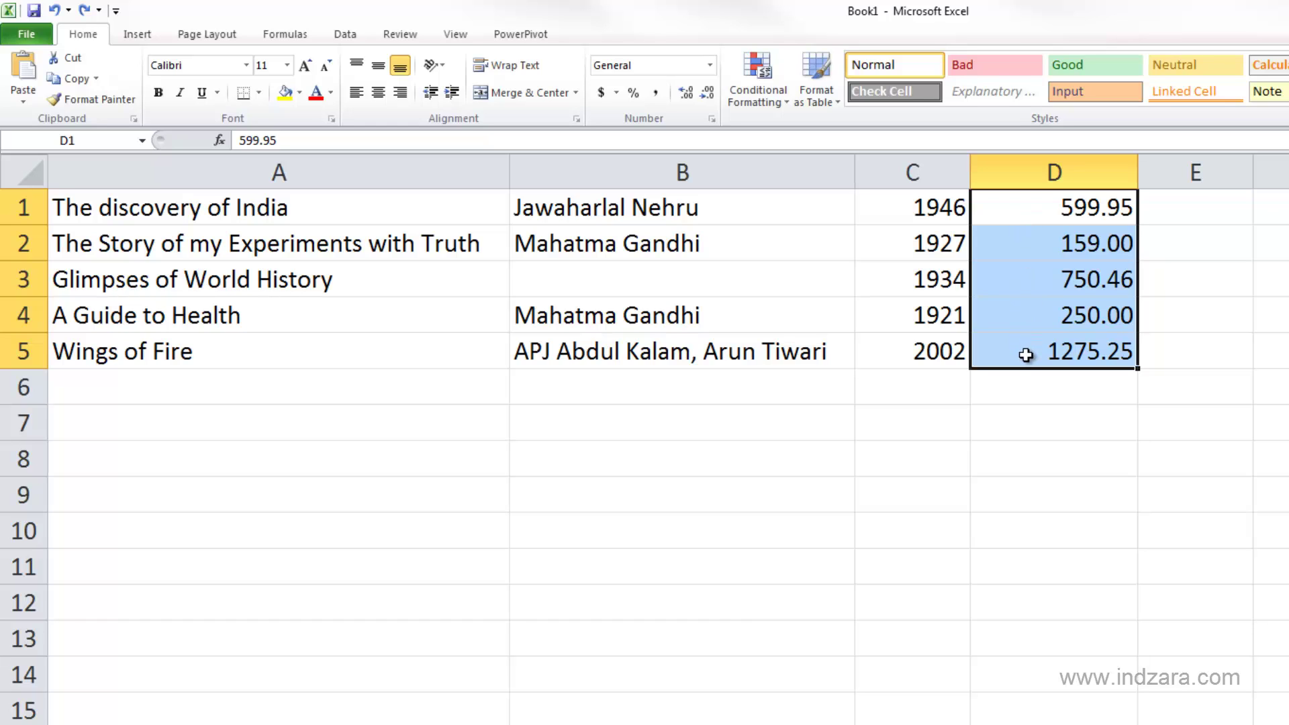
click(711, 65)
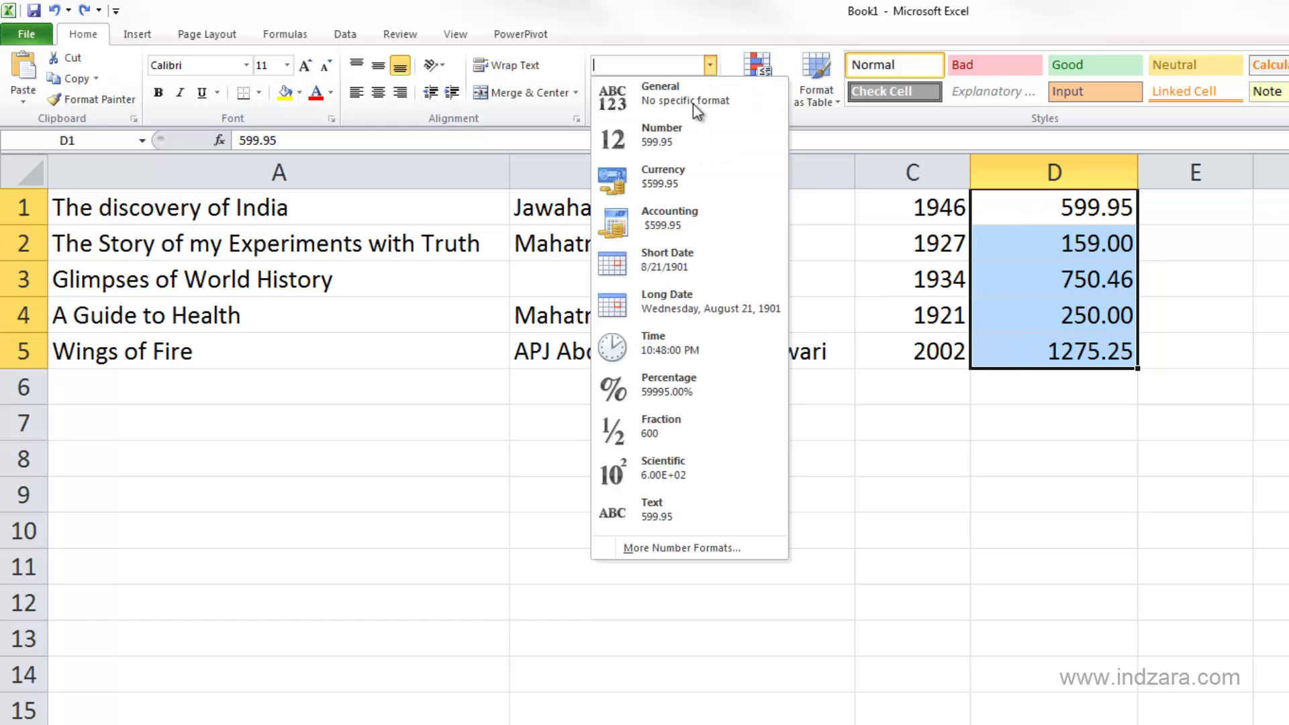
click(684, 146)
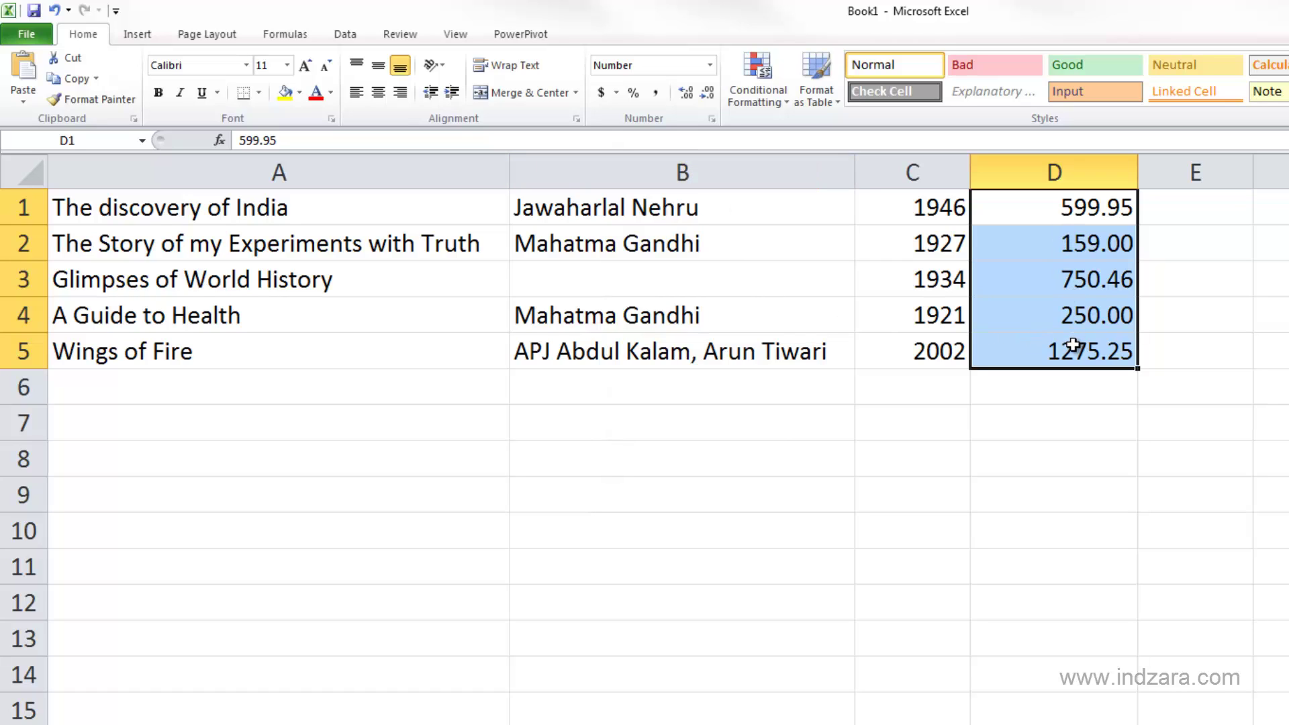
click(1044, 213)
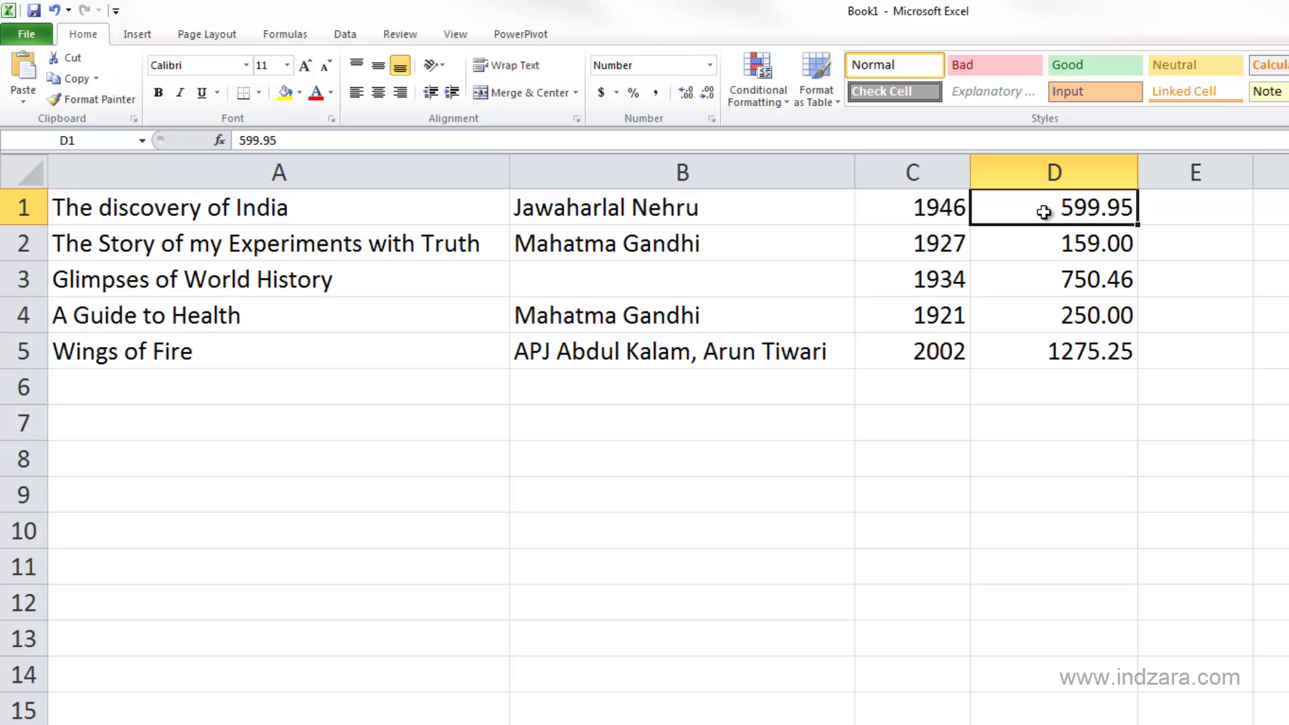
click(1056, 248)
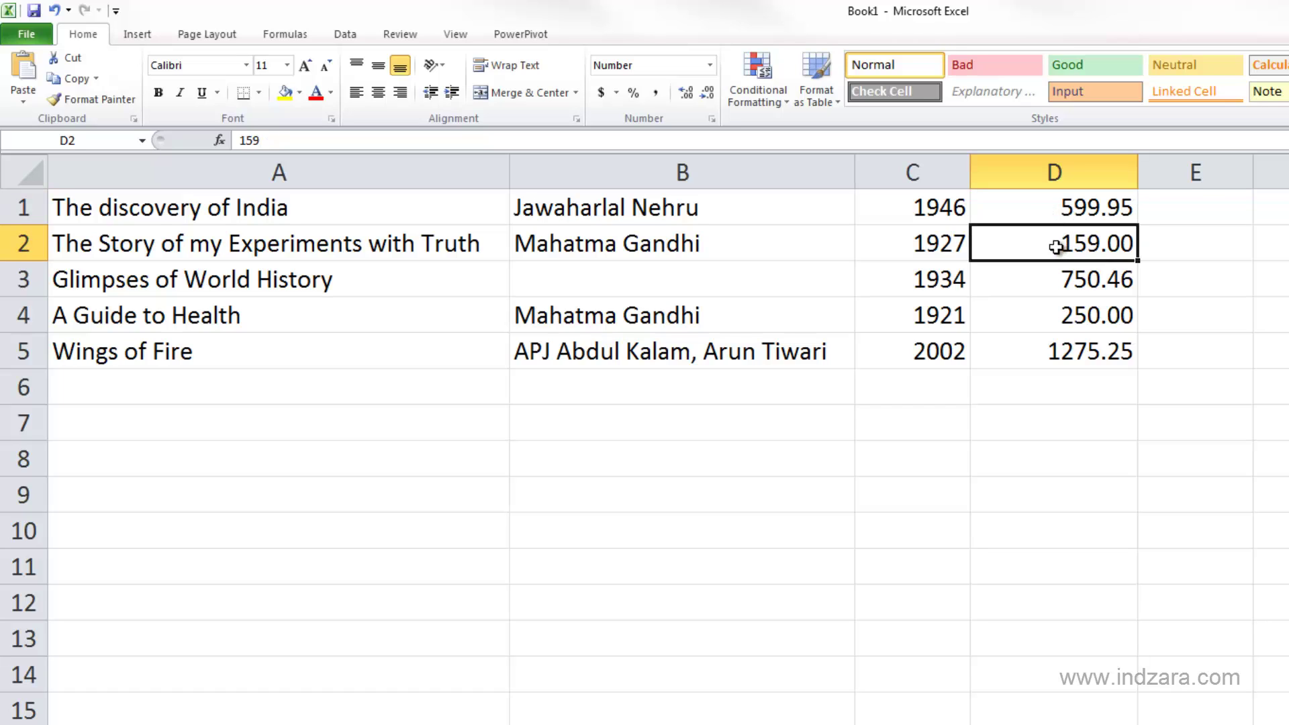
click(1038, 285)
click(1036, 321)
click(1033, 357)
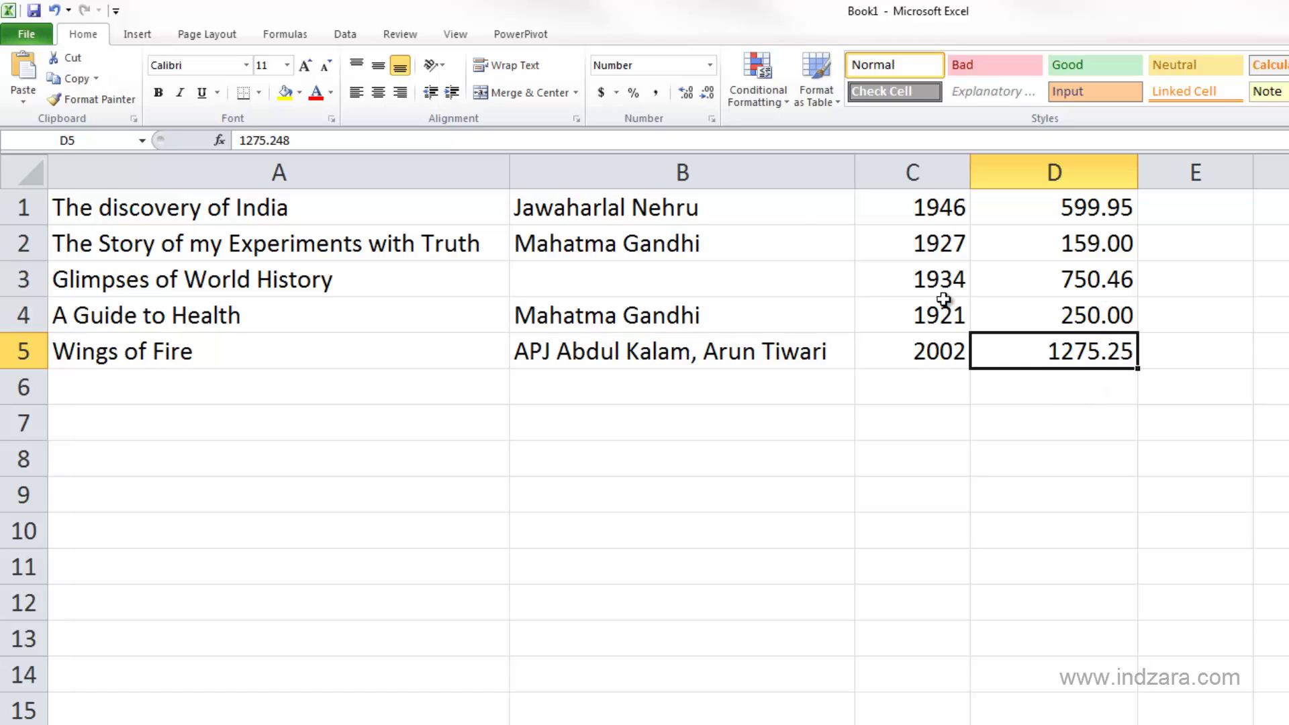
Set the Number format of D1:D5 to 3 decimal places with the 1000 separator in the Format Cells dialog
drag(1001, 207, 1019, 342)
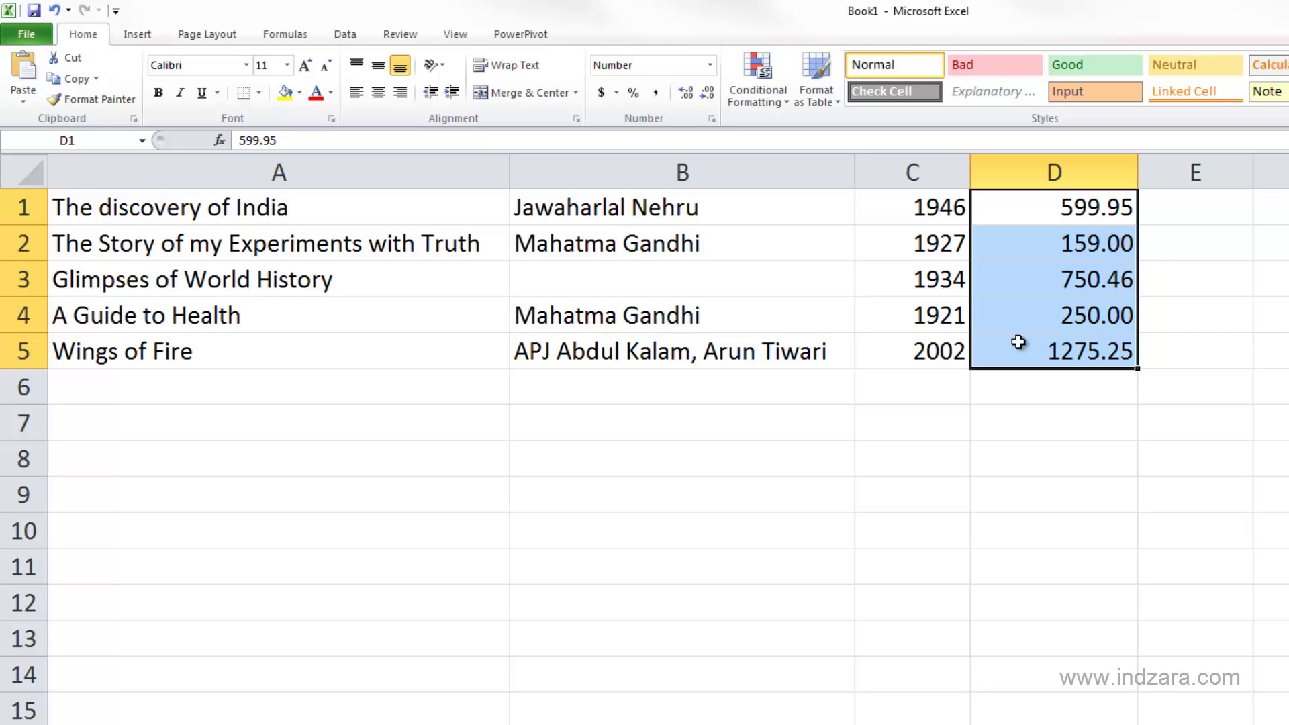
key(ctrl+1)
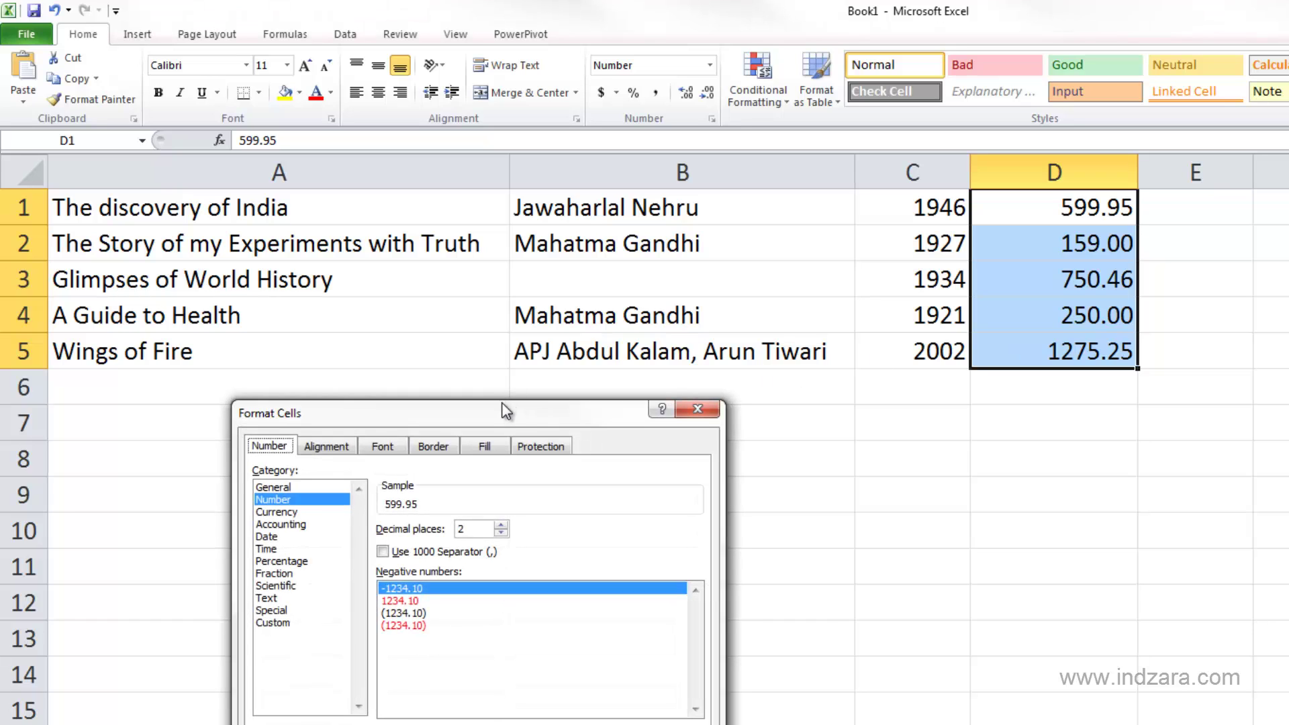
drag(497, 616, 481, 236)
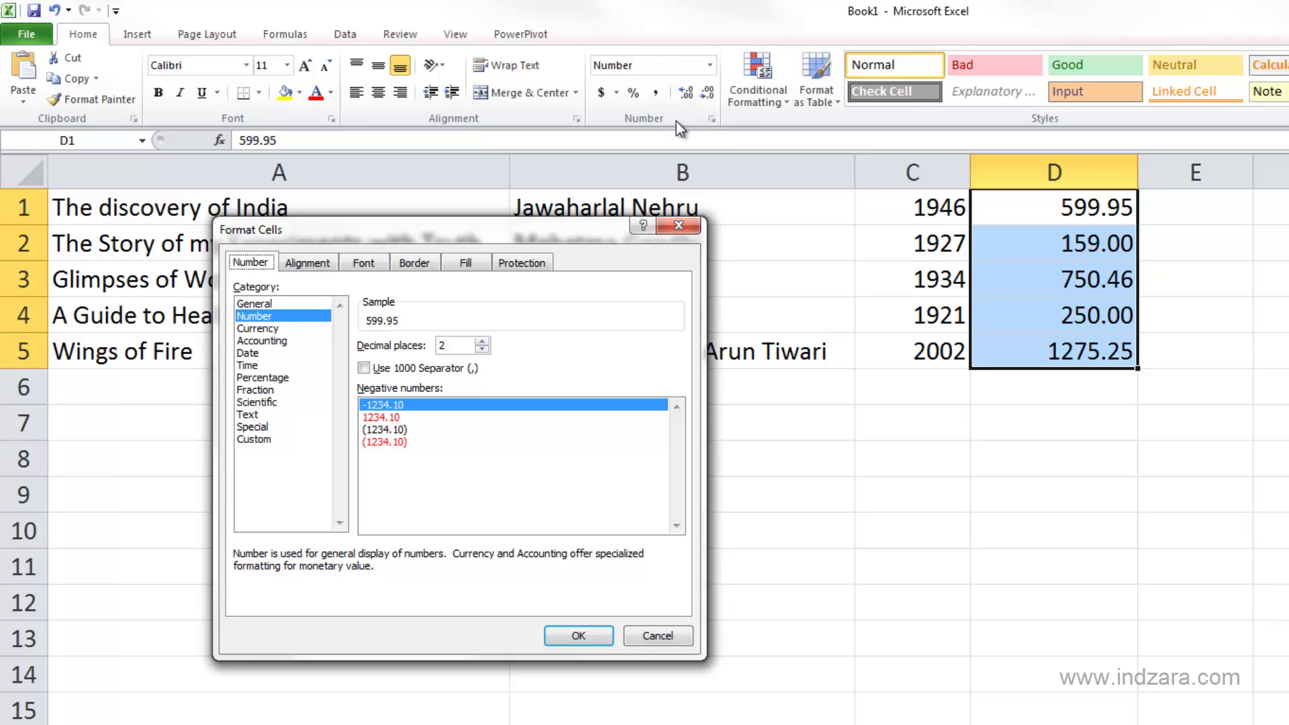
drag(594, 235, 589, 226)
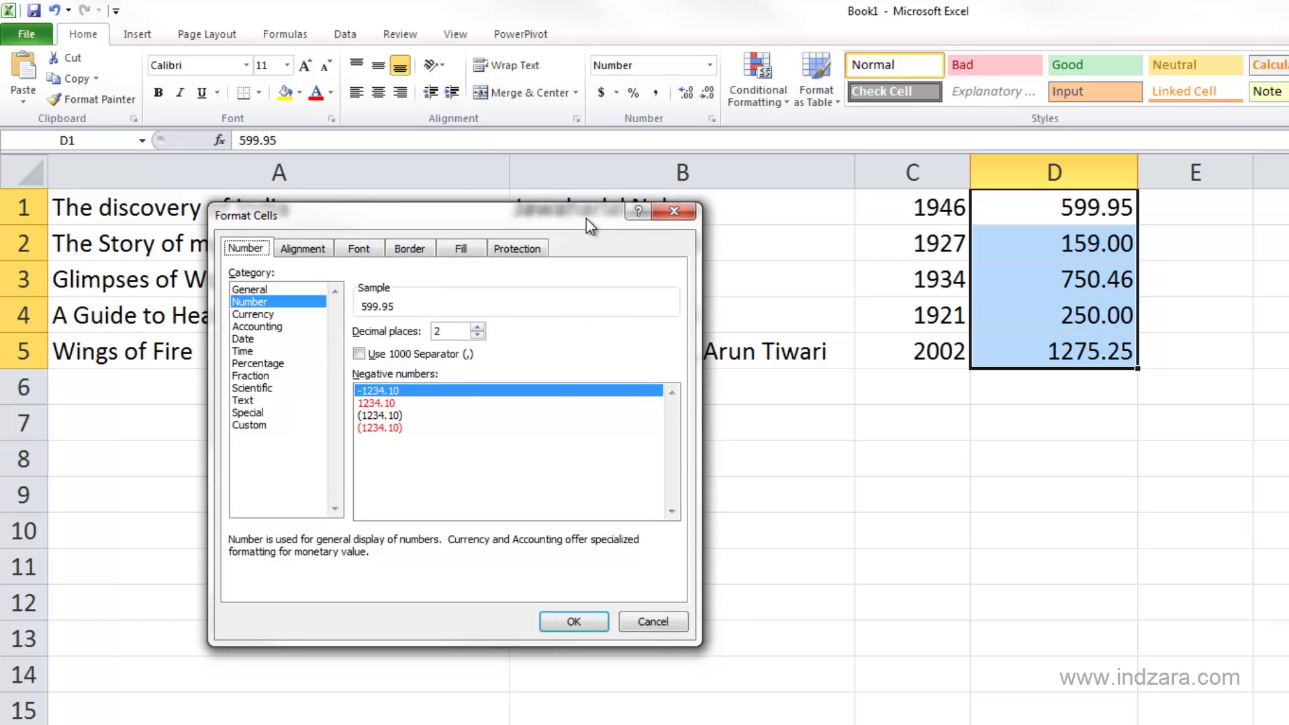
drag(586, 219, 590, 215)
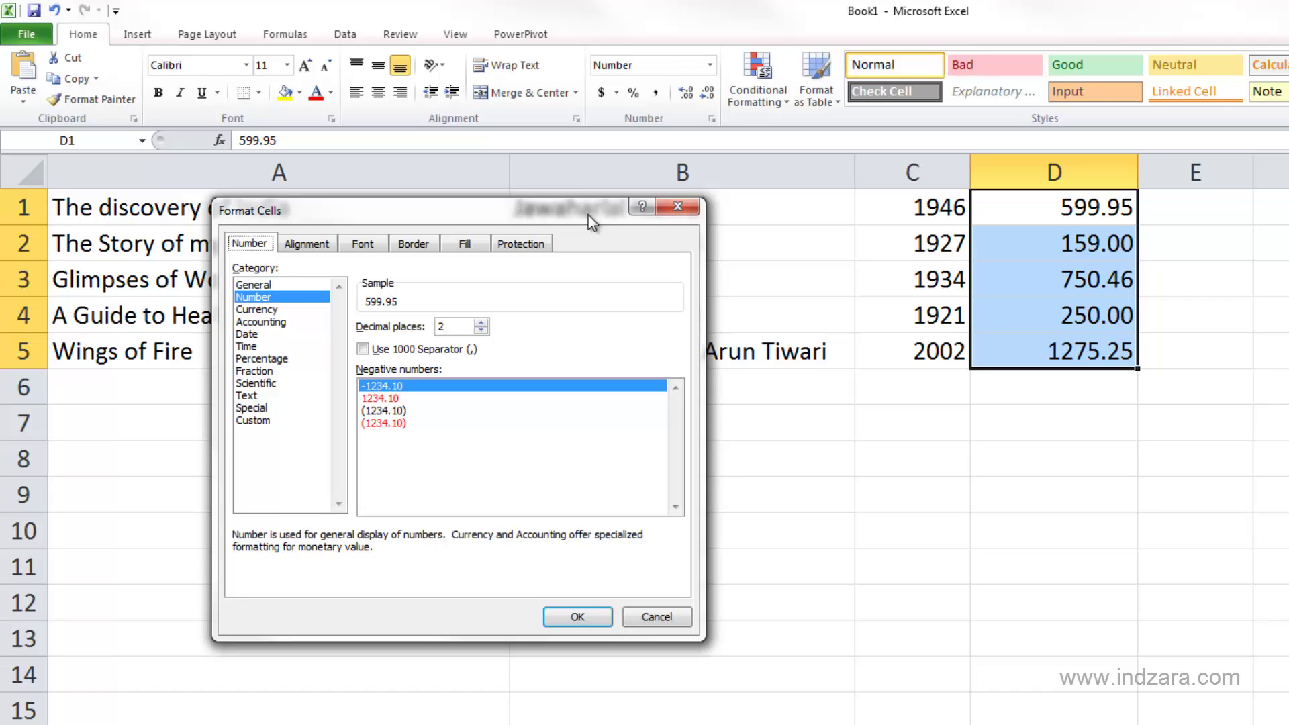
drag(592, 223, 595, 213)
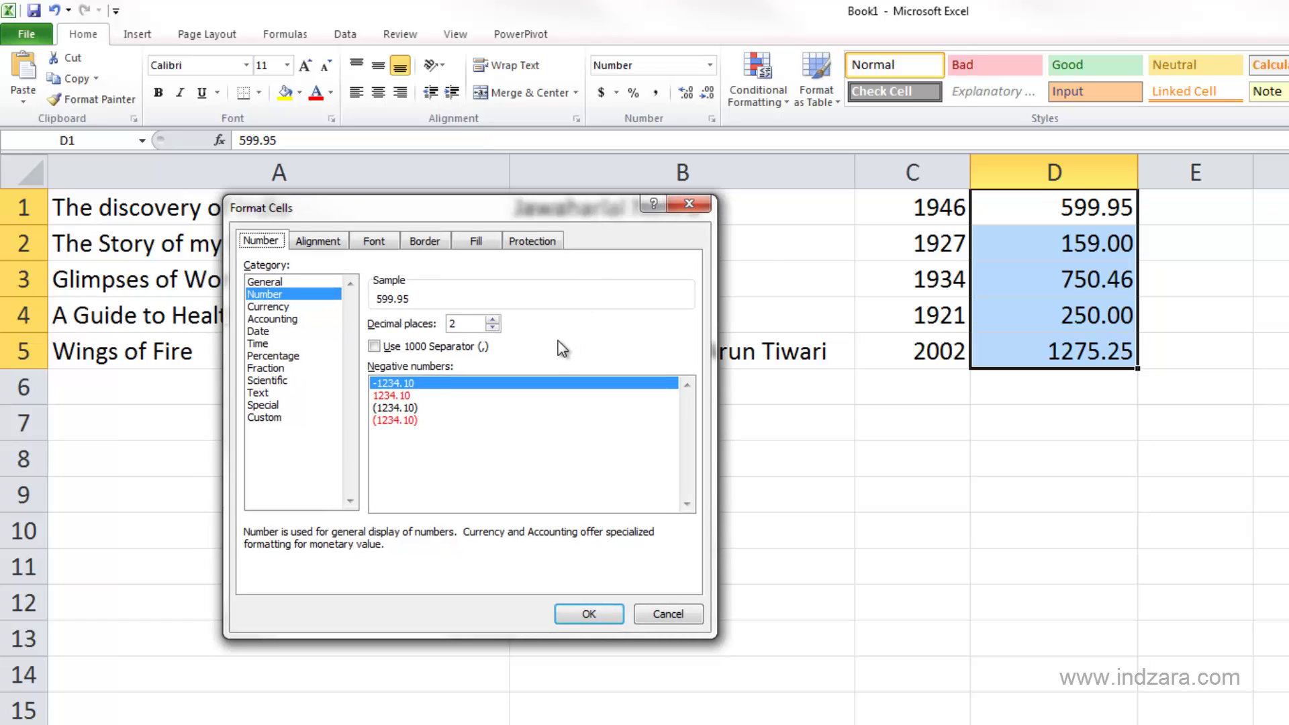
drag(270, 212, 309, 216)
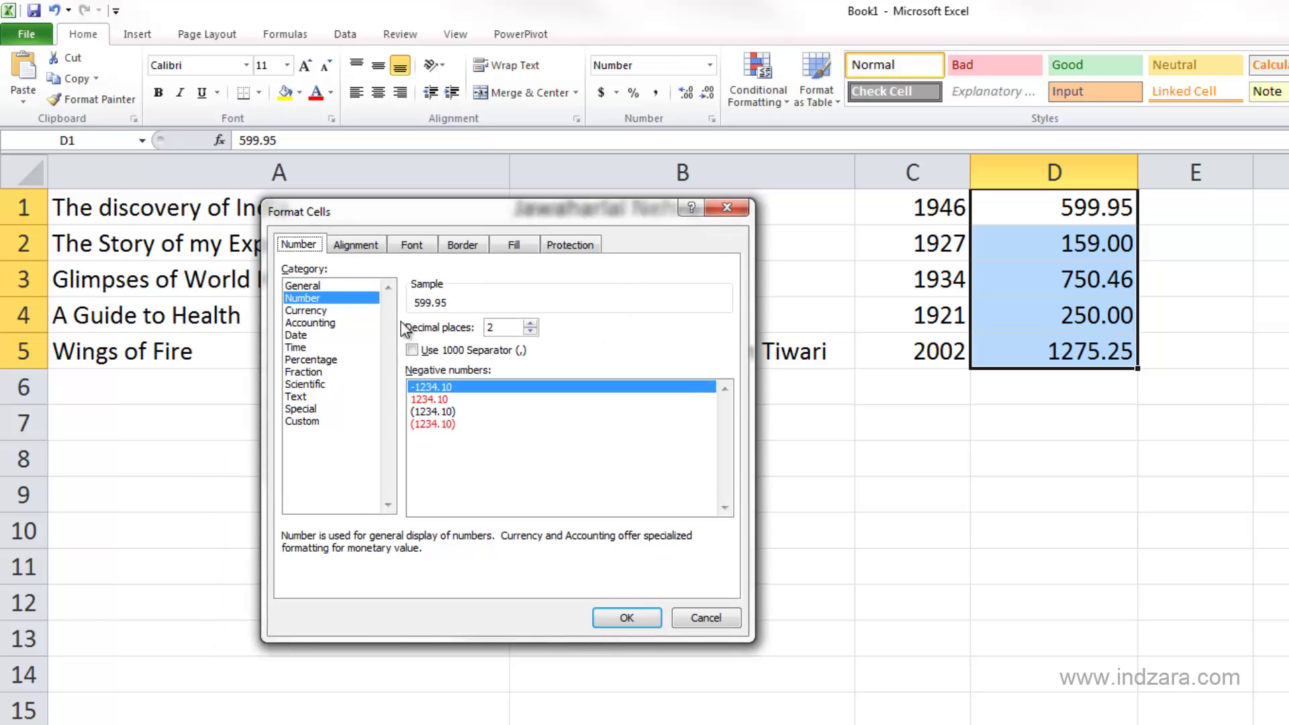
drag(555, 222, 656, 220)
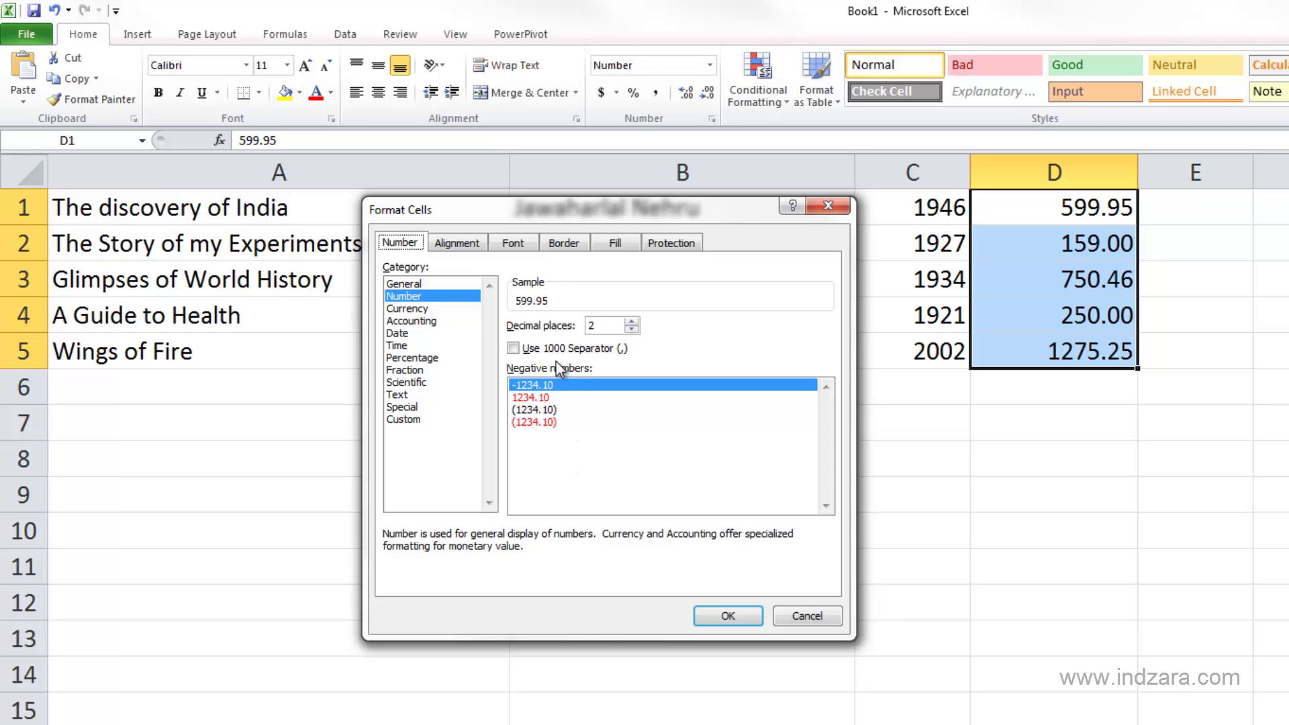
click(632, 322)
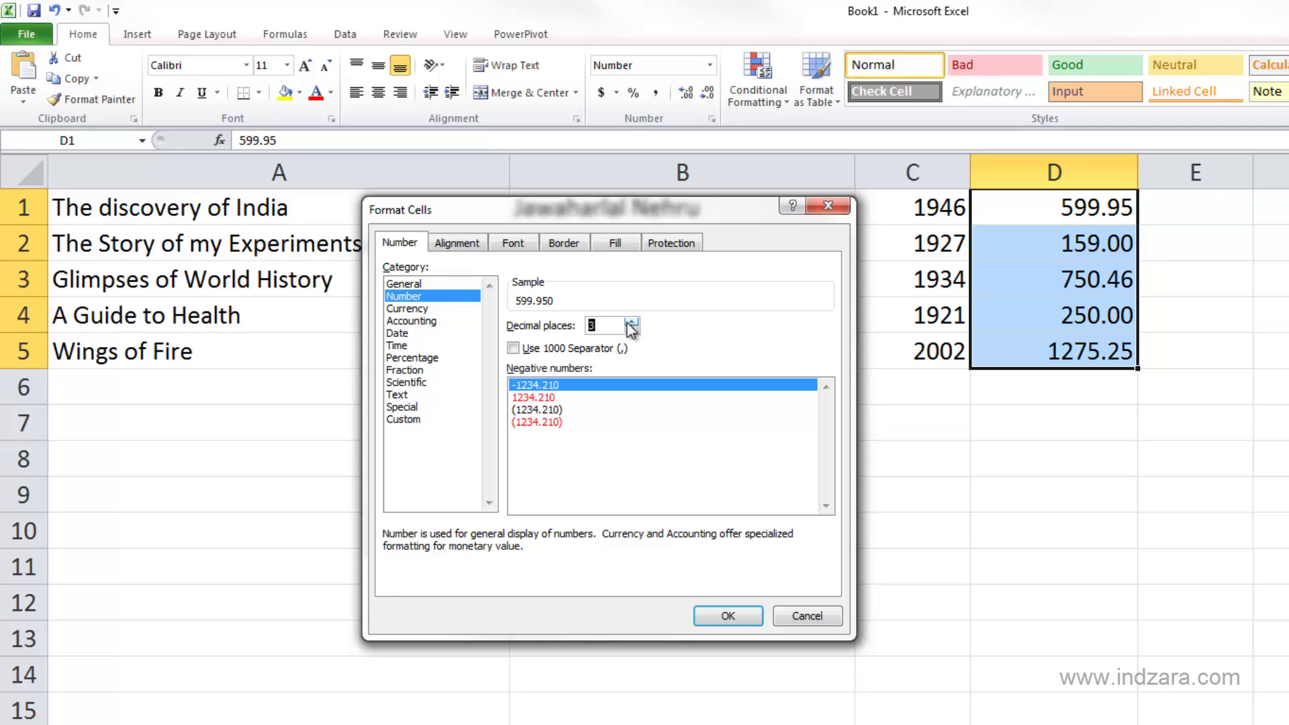
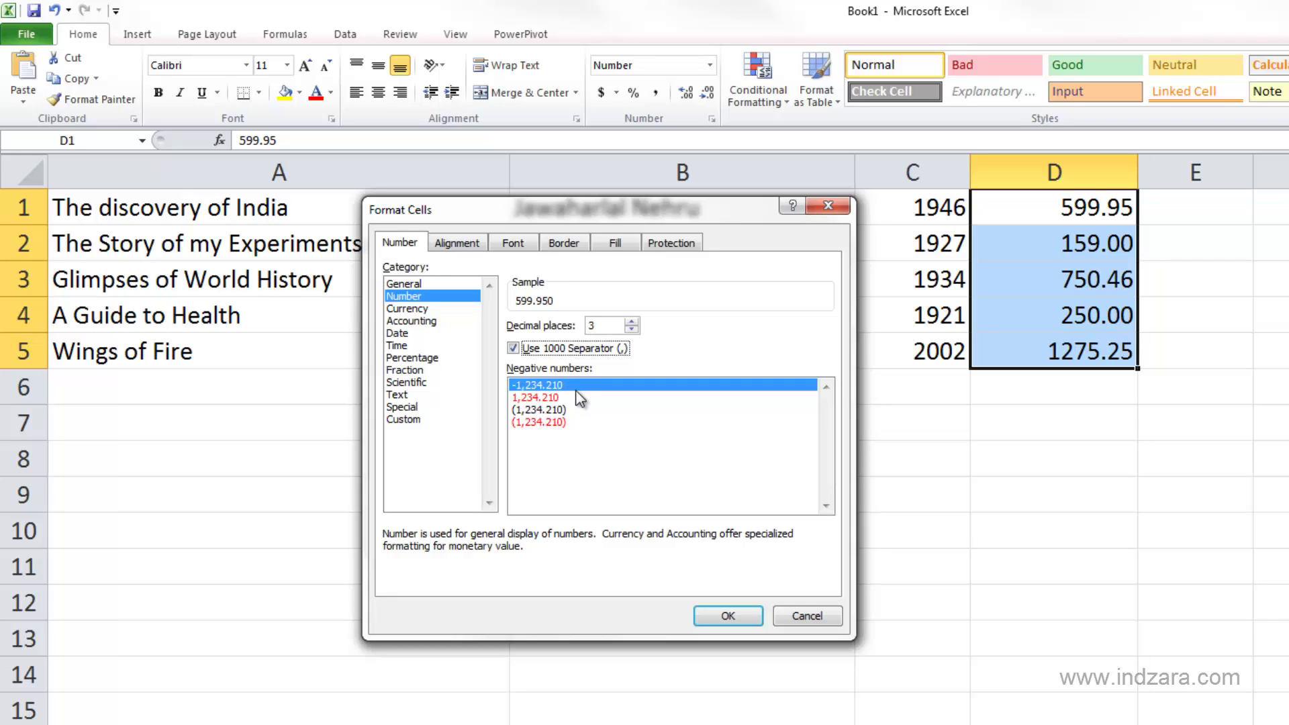
Compare the negative number styles, choose the black parenthesised style (1,234.210) and apply the format to D1:D5
click(543, 398)
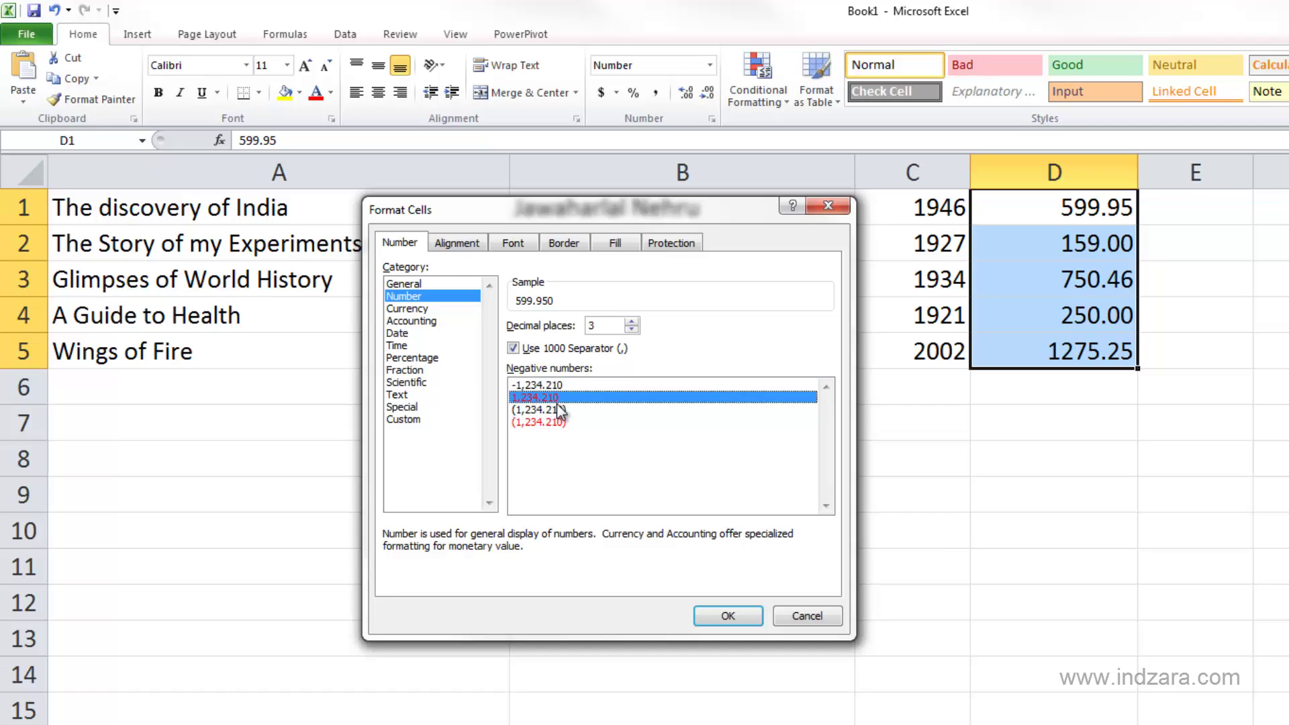
click(568, 387)
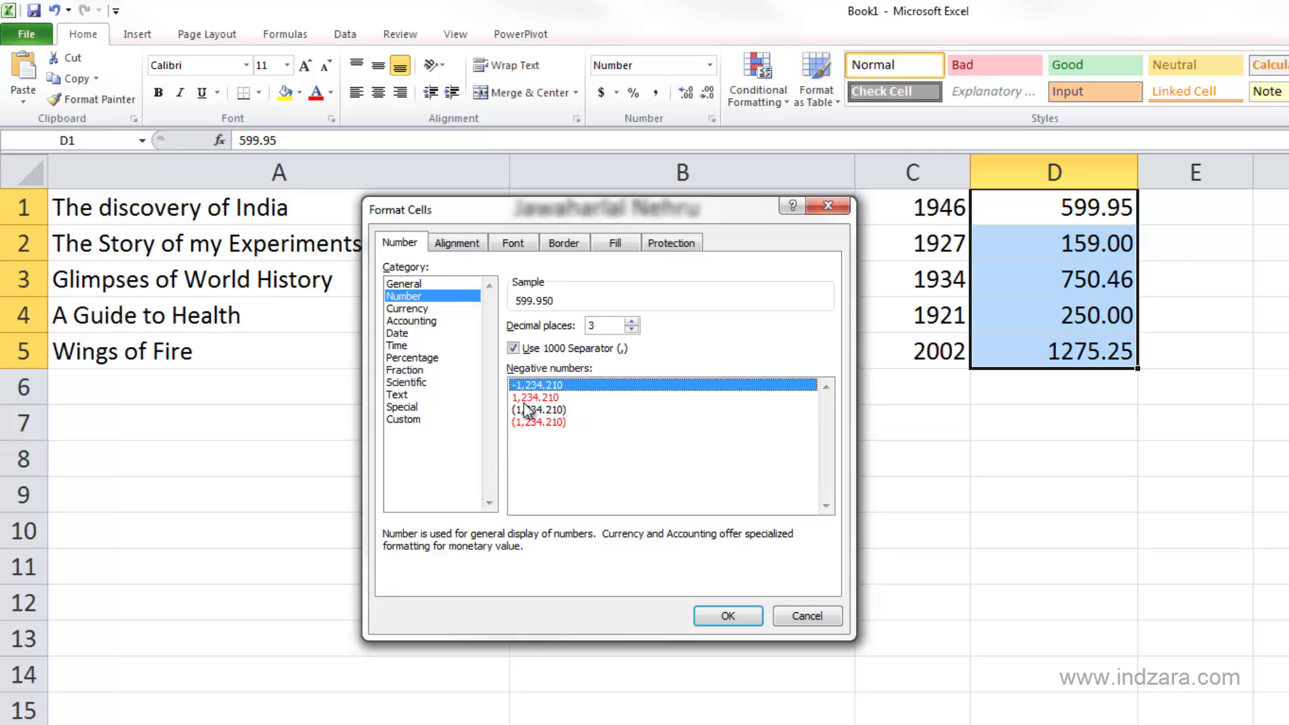
click(545, 410)
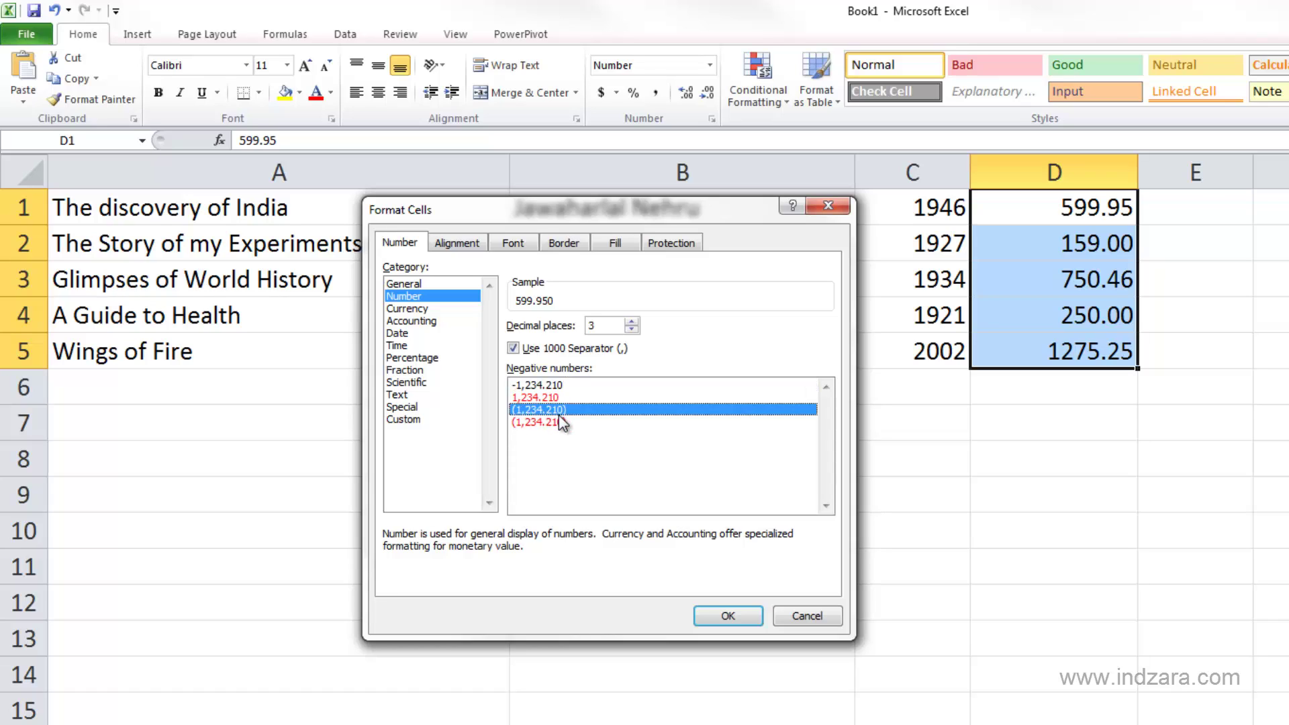
click(579, 399)
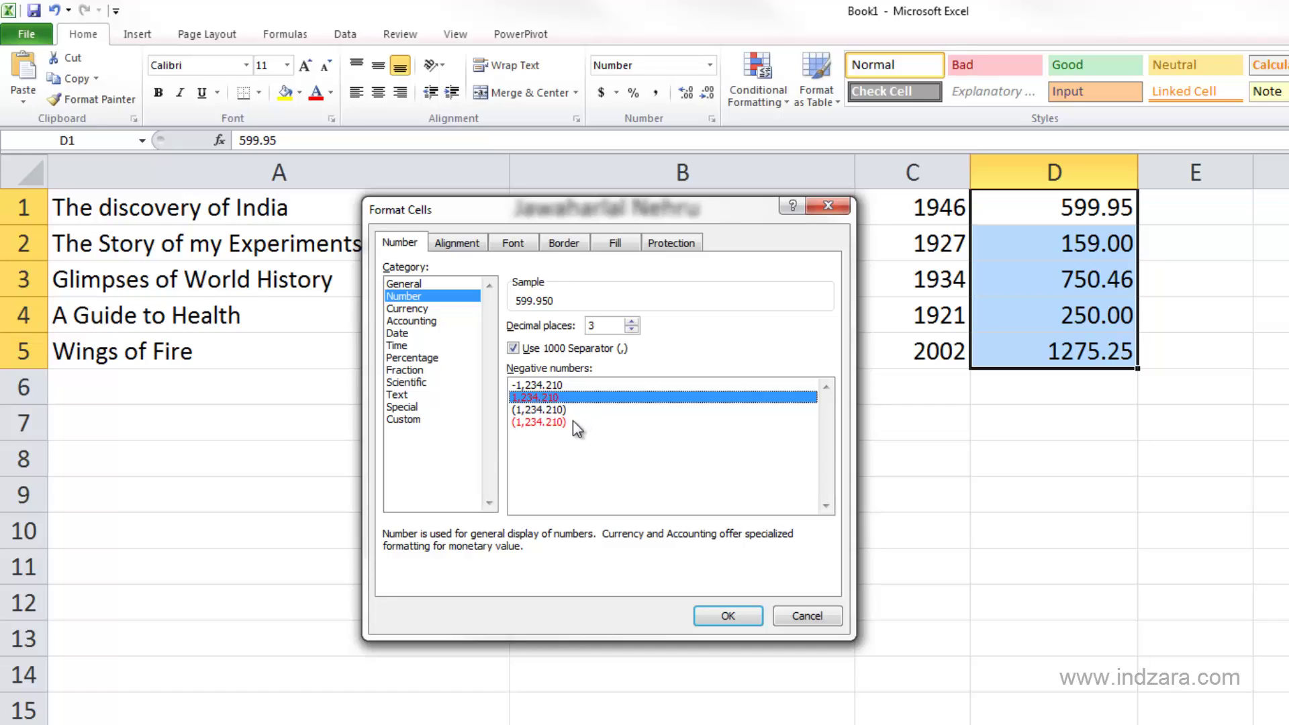
click(574, 421)
click(568, 412)
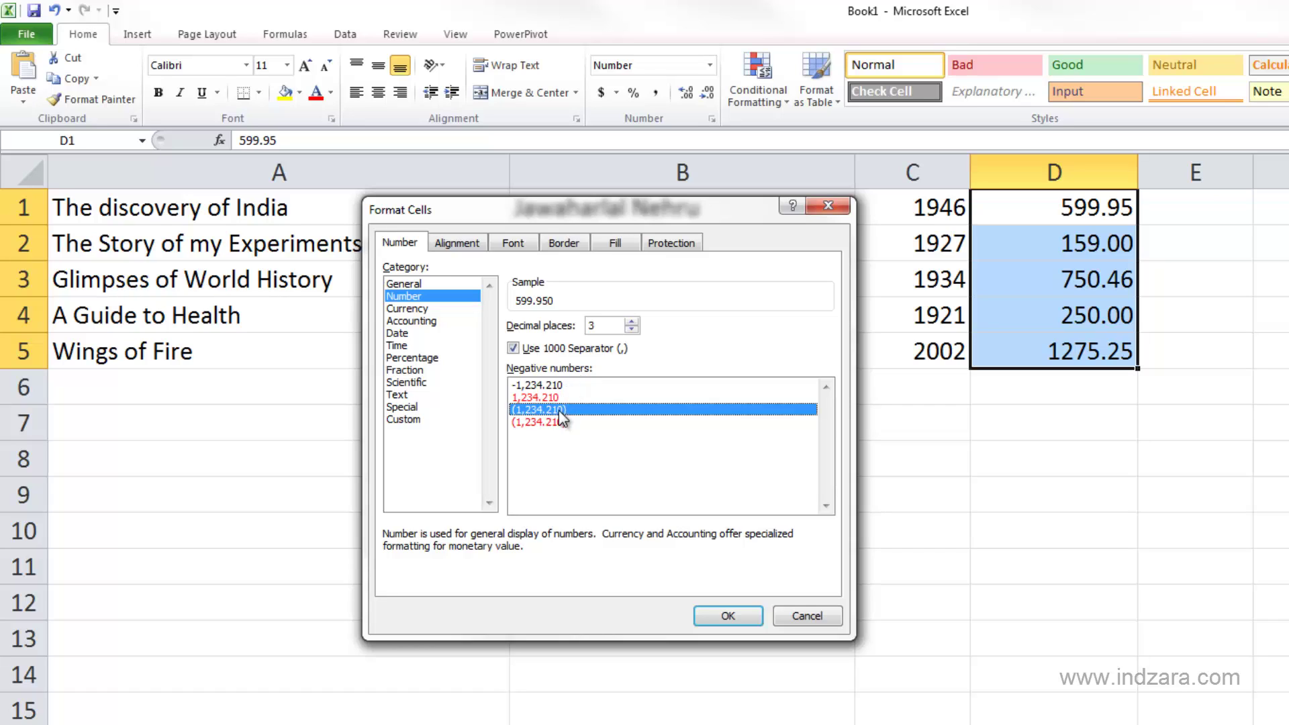
click(710, 617)
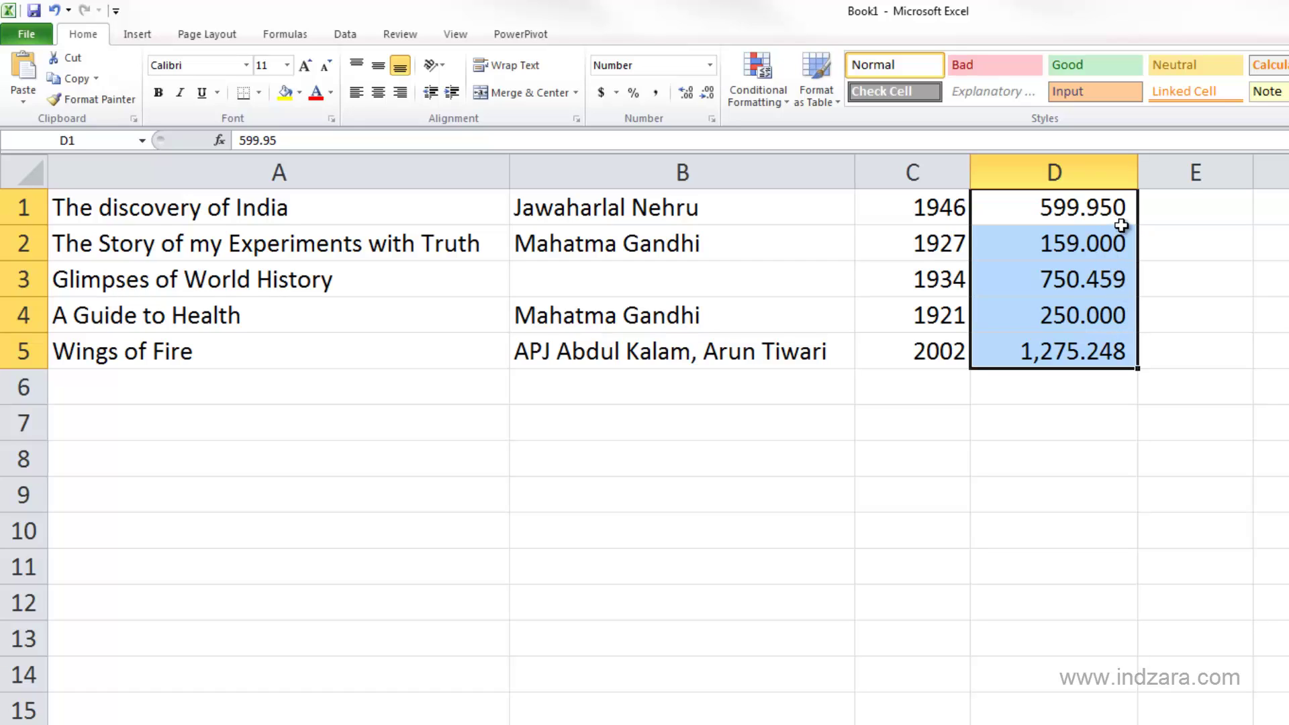
Check the stored values of D3 and D5, append an 8 to make D5 1275.2488, and compare its stored and displayed values
click(1114, 279)
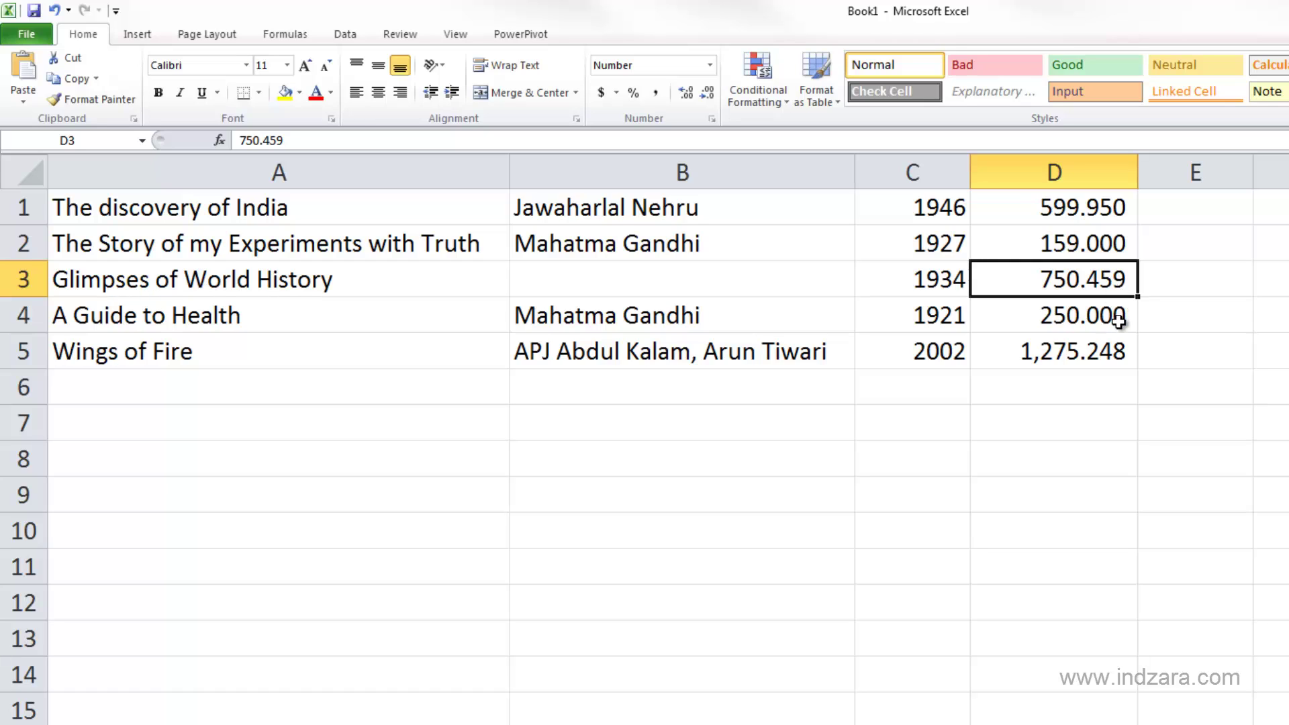
click(1117, 348)
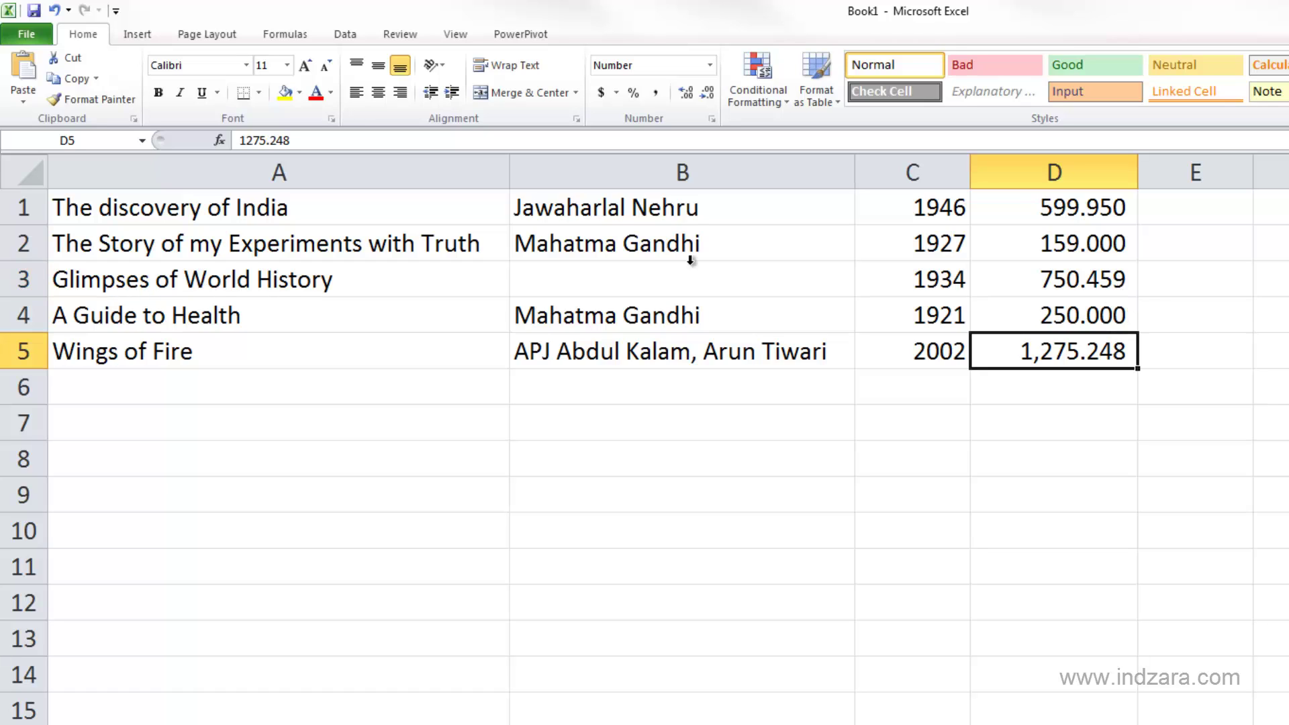
click(488, 145)
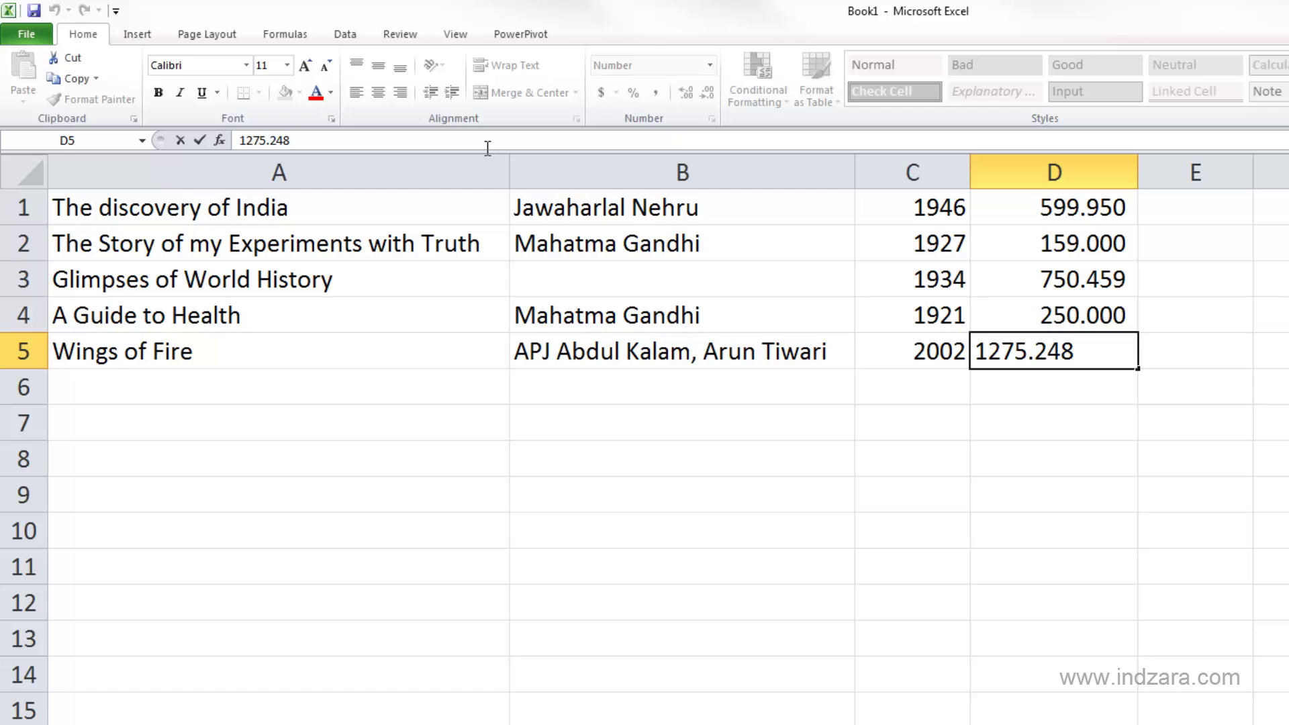
text(8)
key(Return)
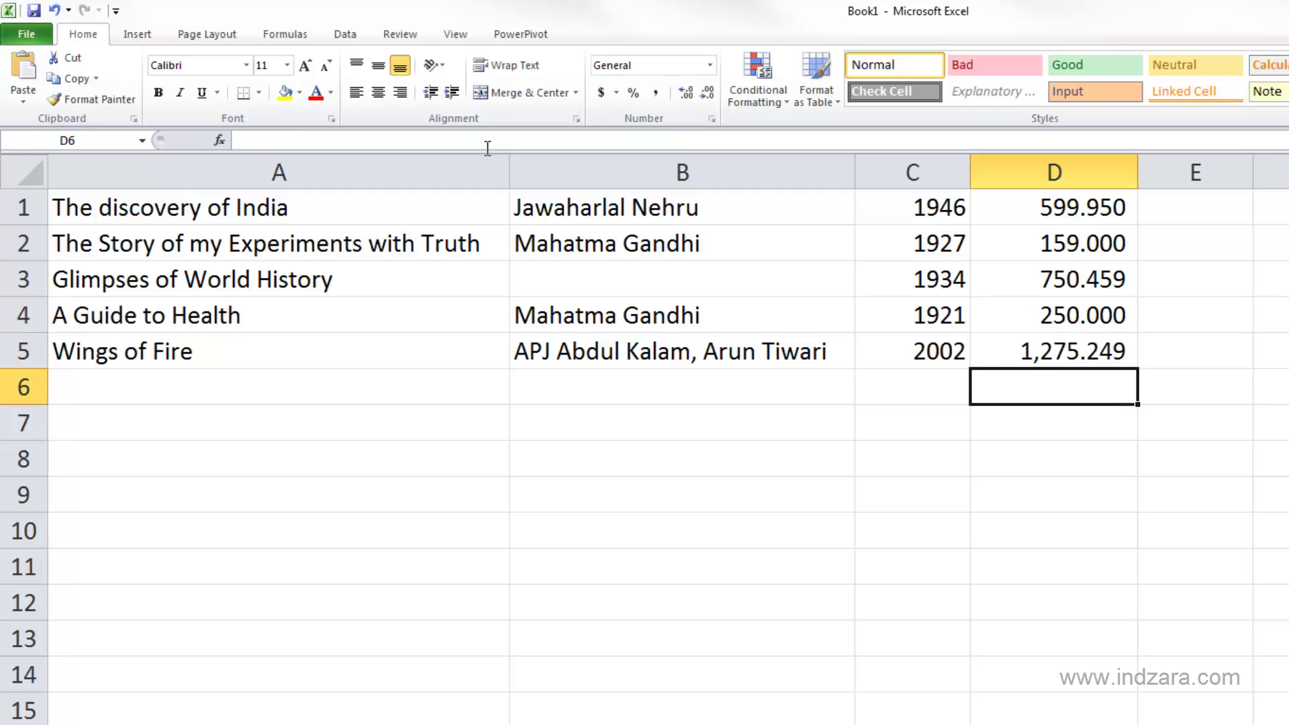
click(1079, 354)
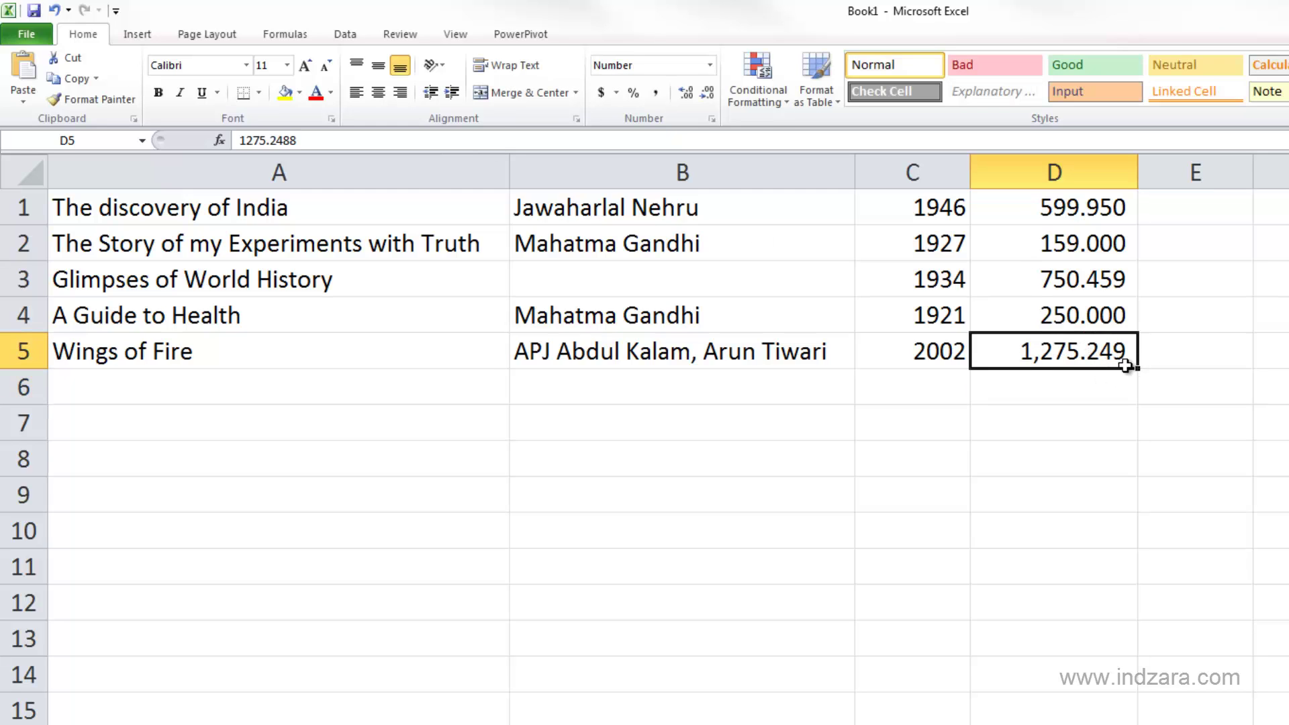
Review the Number format settings applied to D1:D5 in the Format Cells dialog and close it
click(1107, 219)
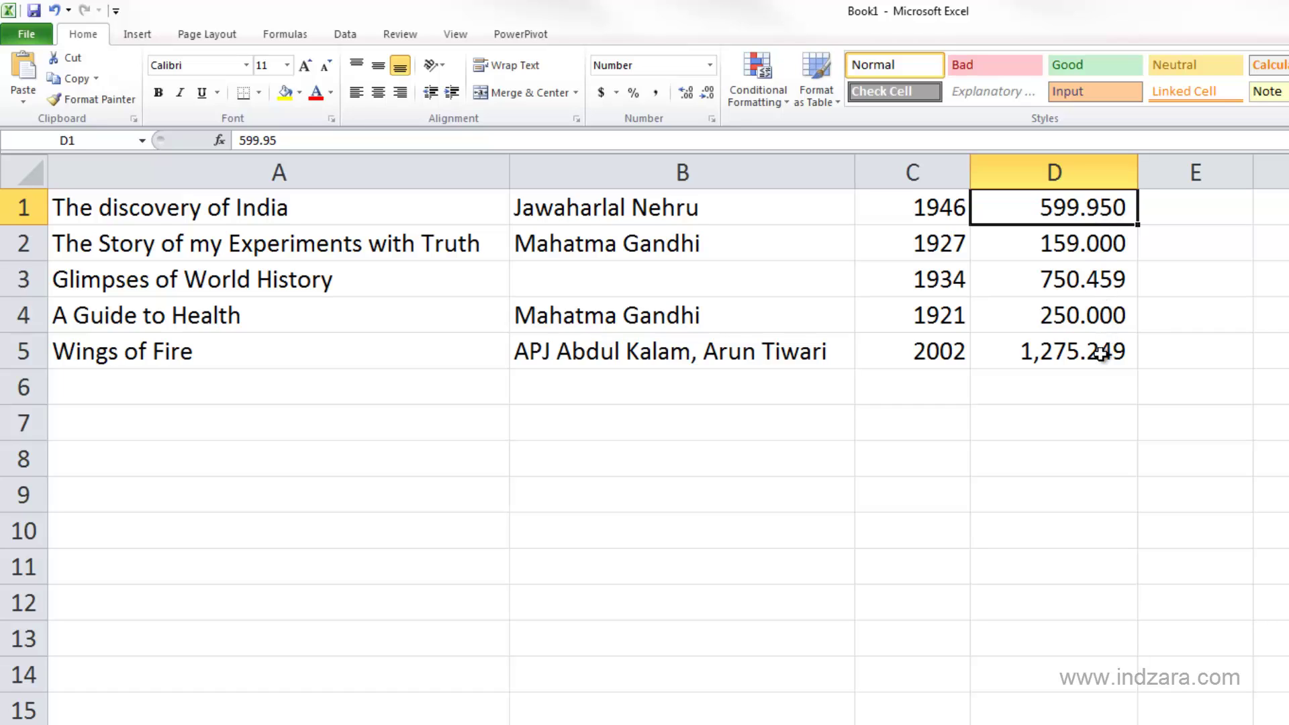
drag(1105, 350, 1090, 216)
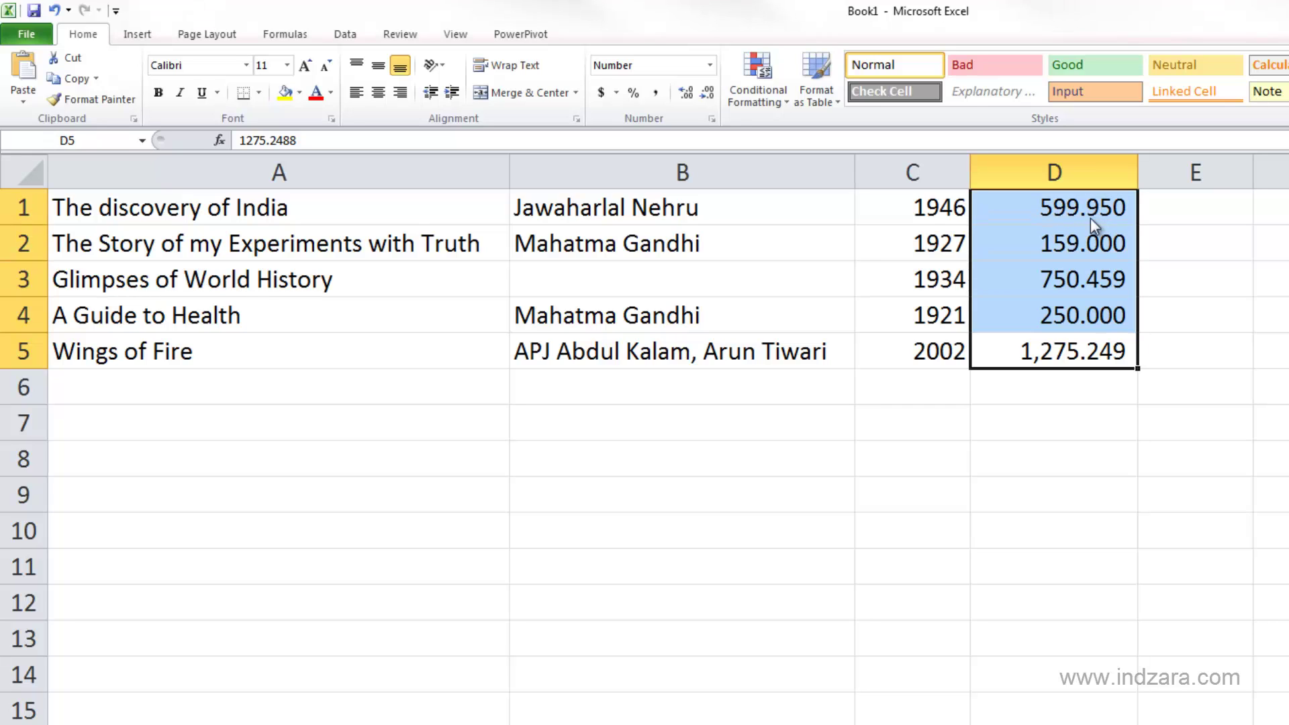
key(ctrl+1)
drag(695, 219, 650, 261)
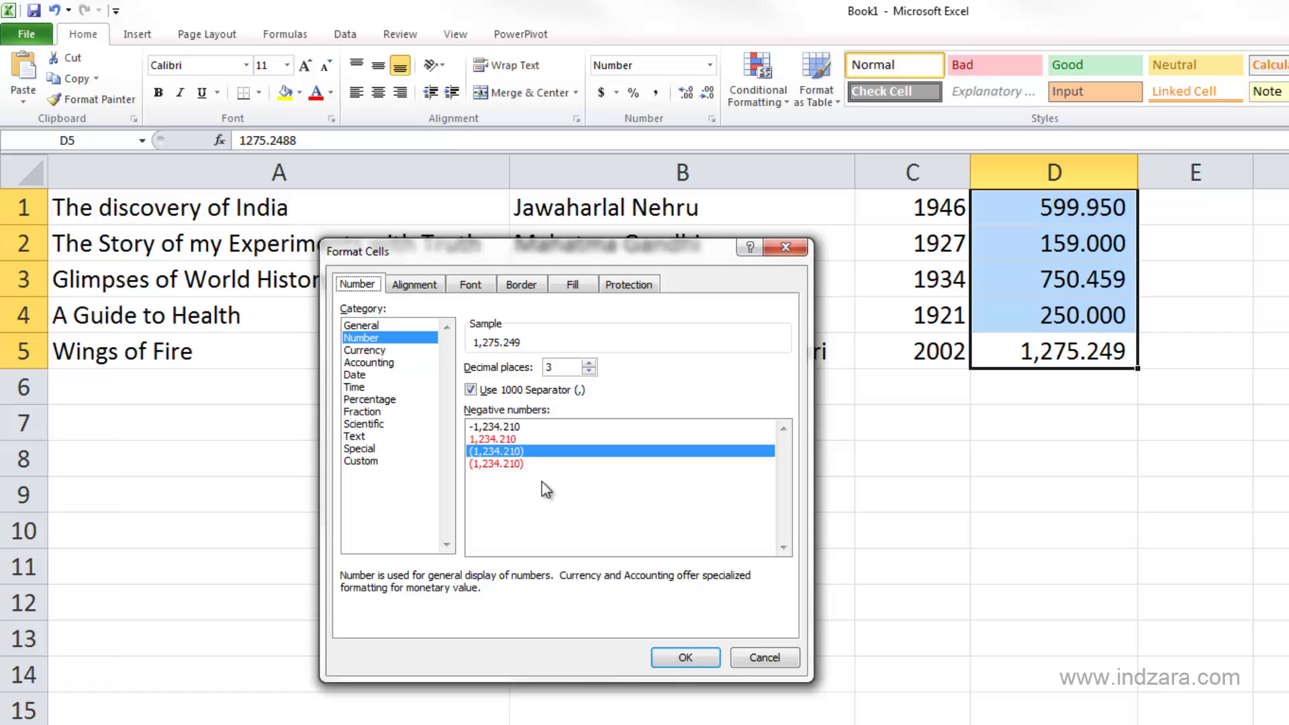
click(684, 658)
key(ctrl+Up)
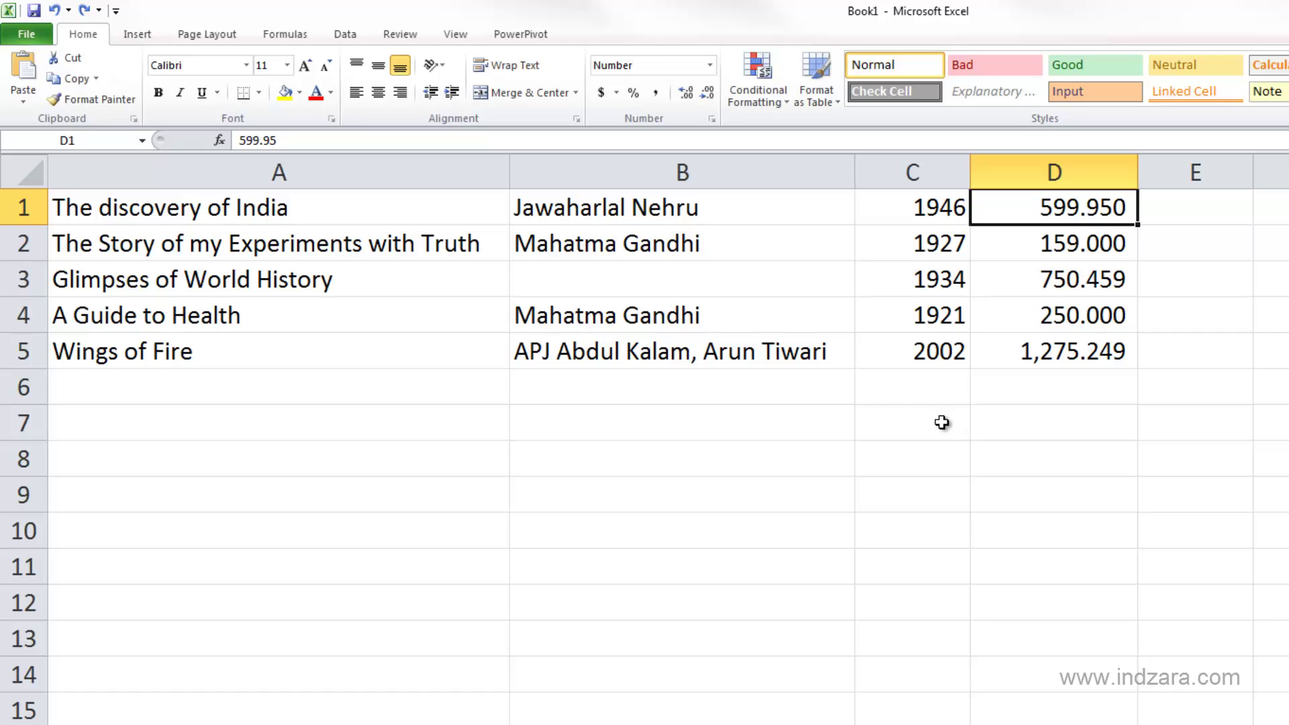
text(1234)
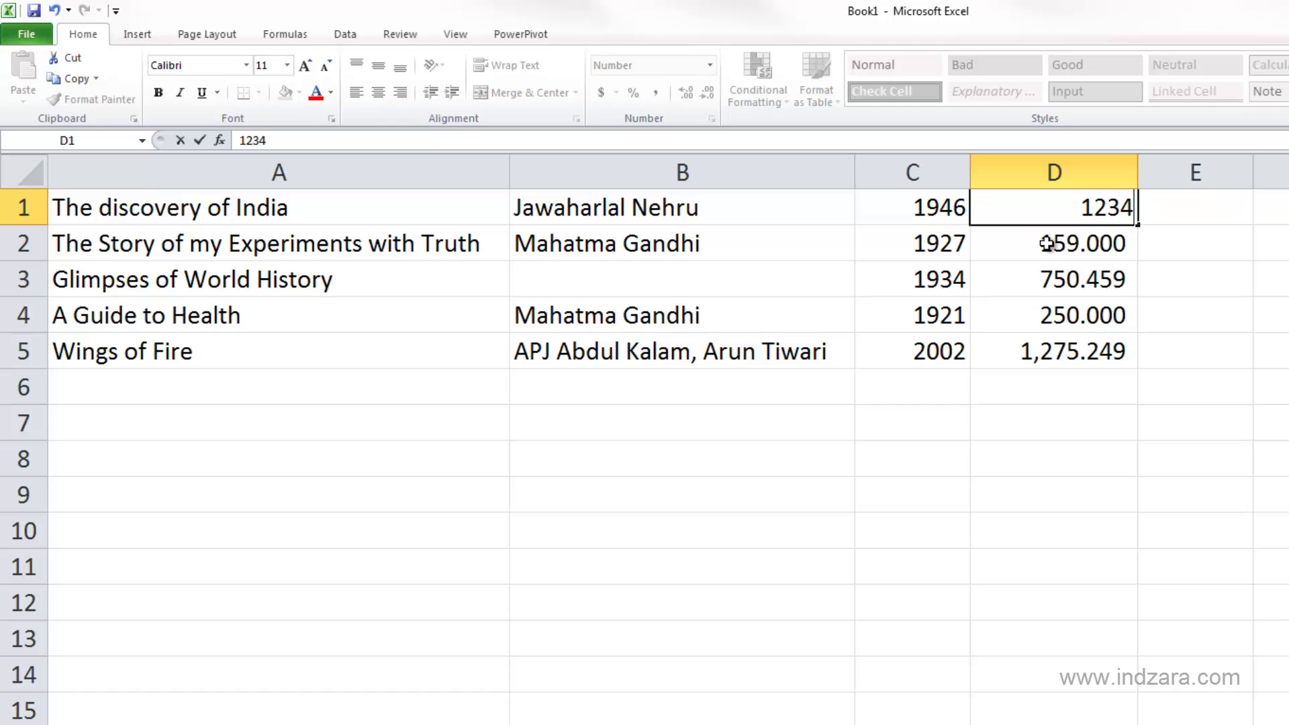
text(567890)
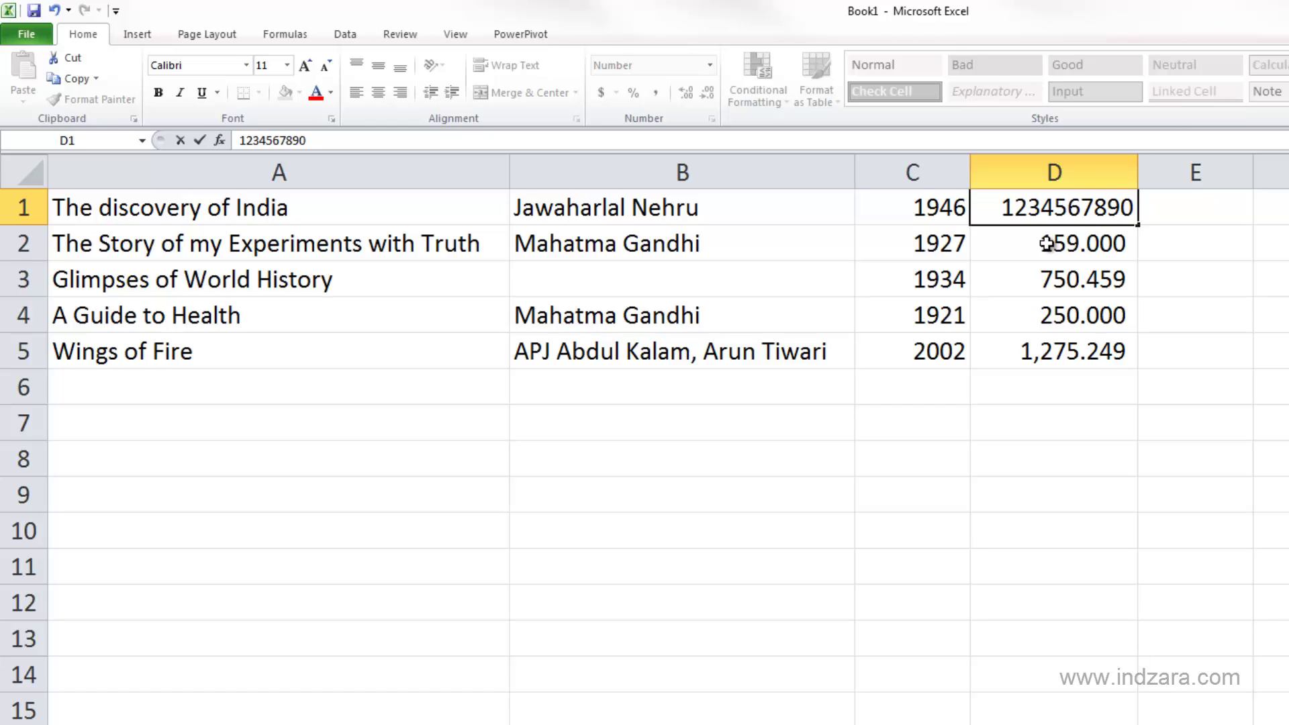
text(12345)
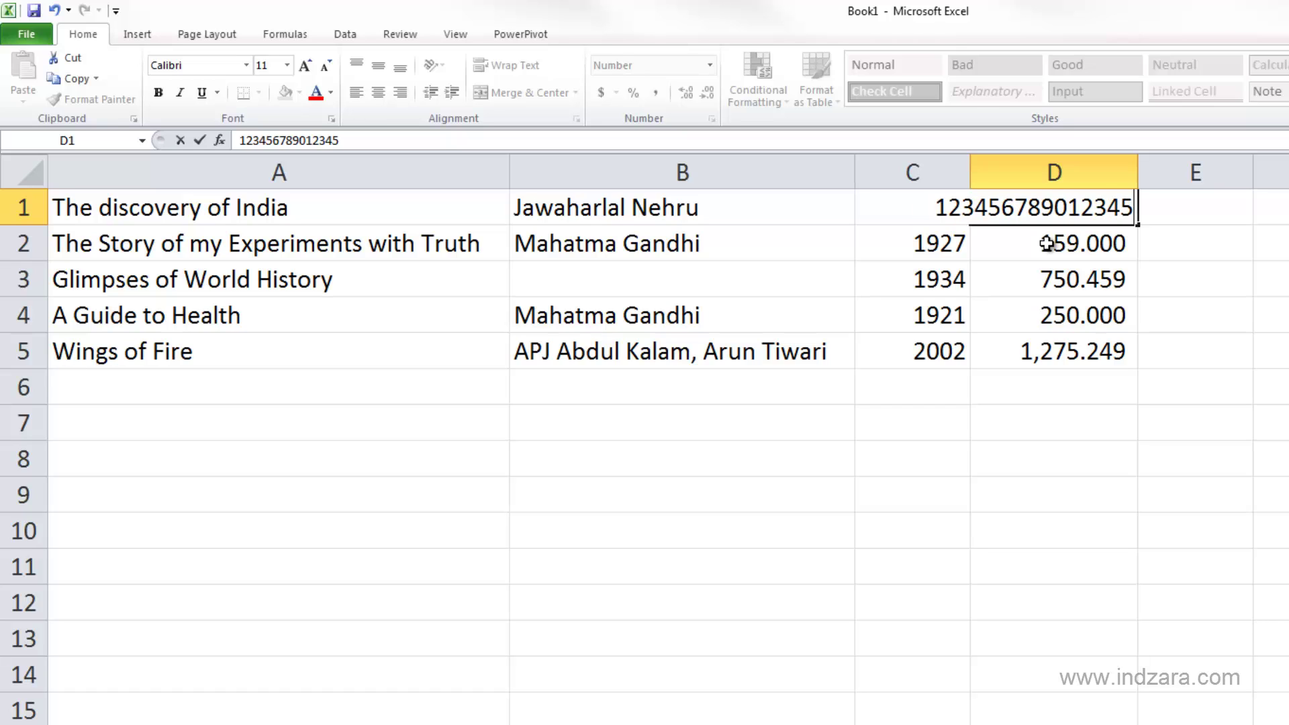
key(Return)
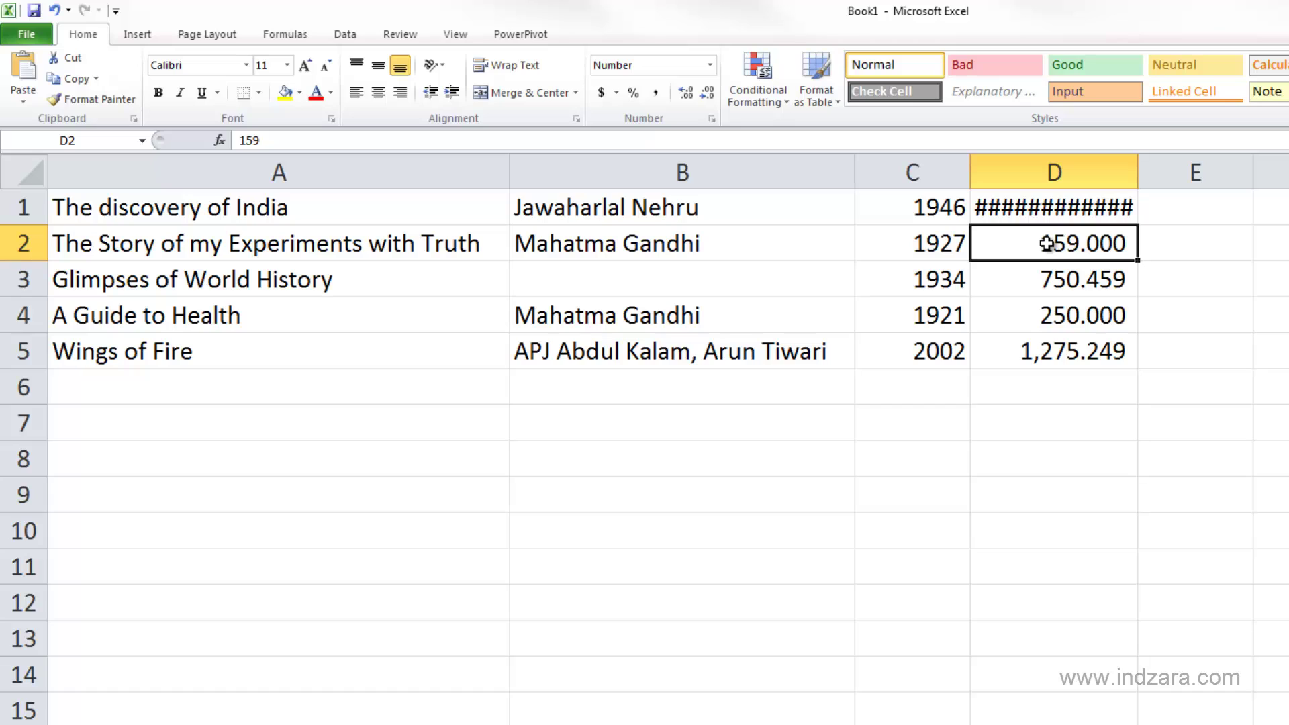
click(1083, 207)
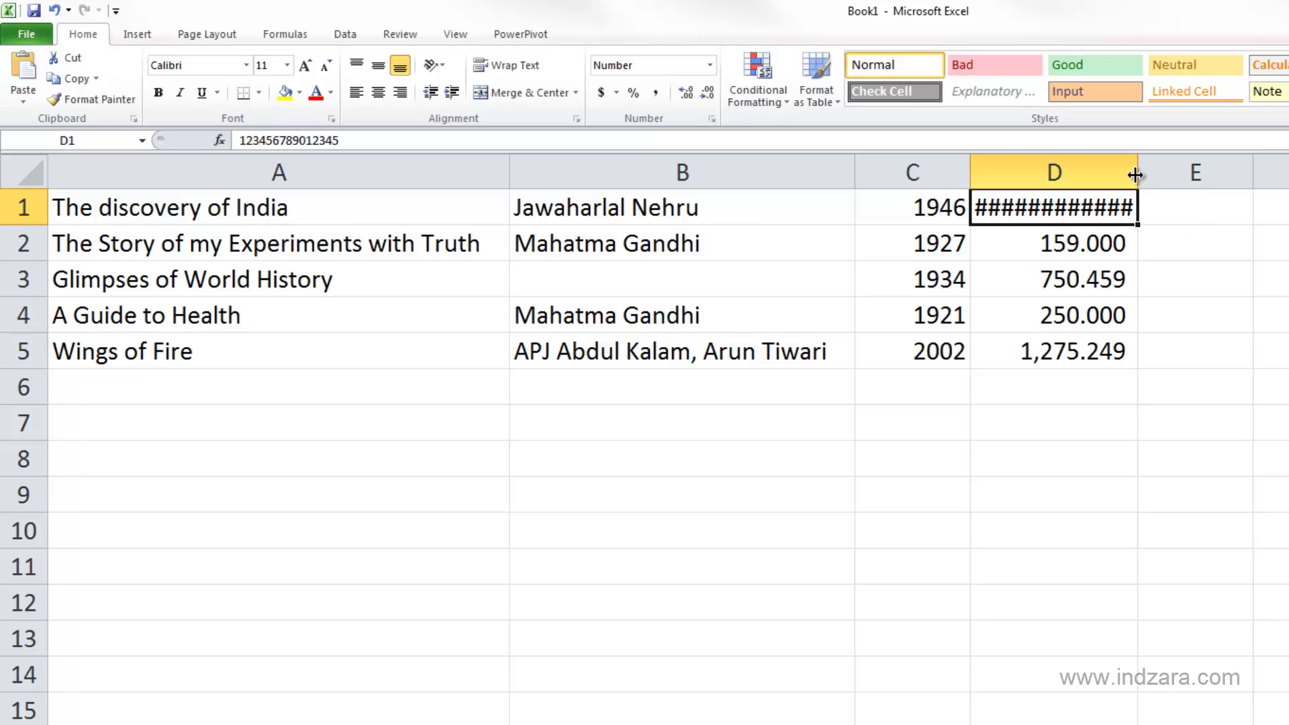
double_click(1135, 175)
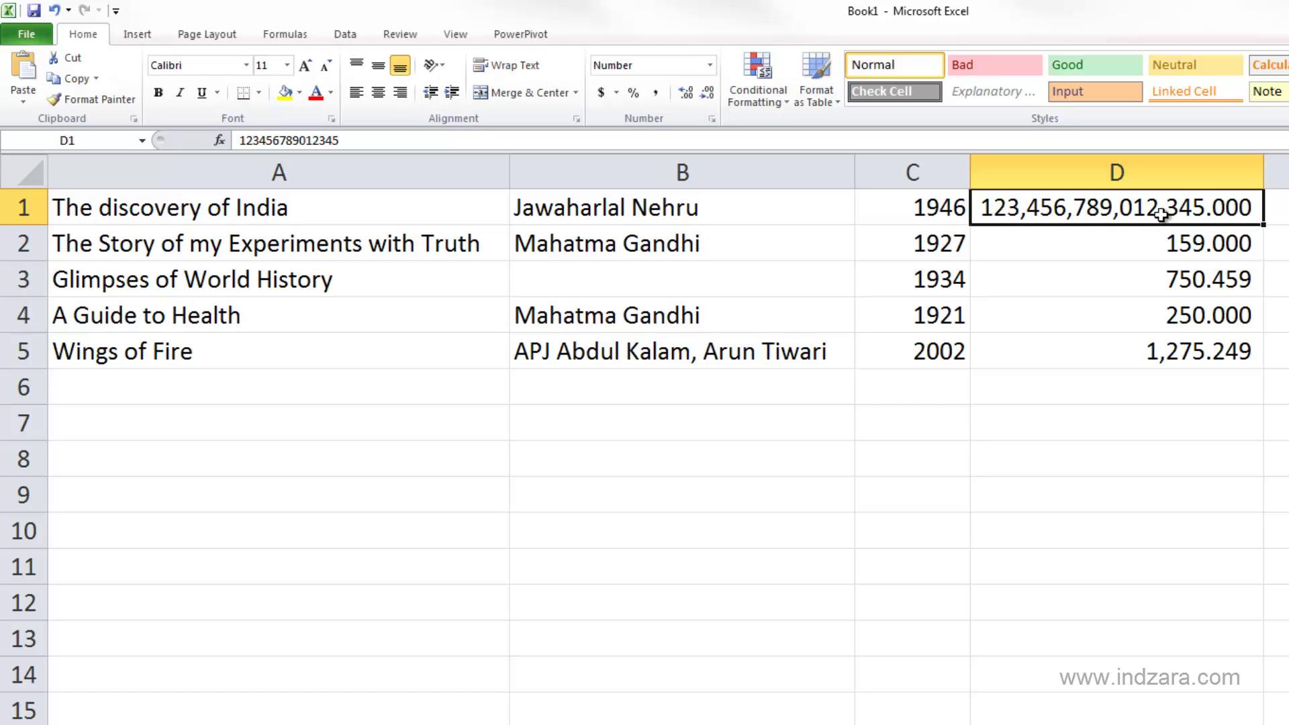
click(355, 143)
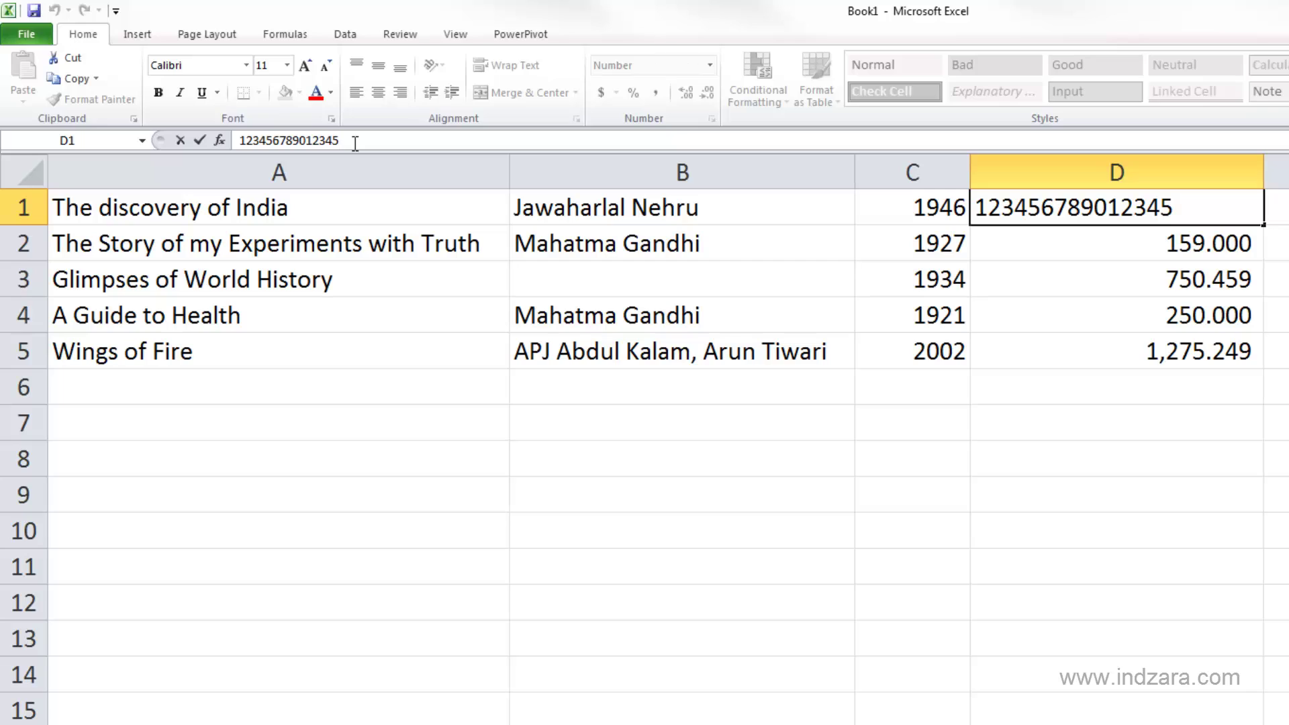
text(6)
key(Return)
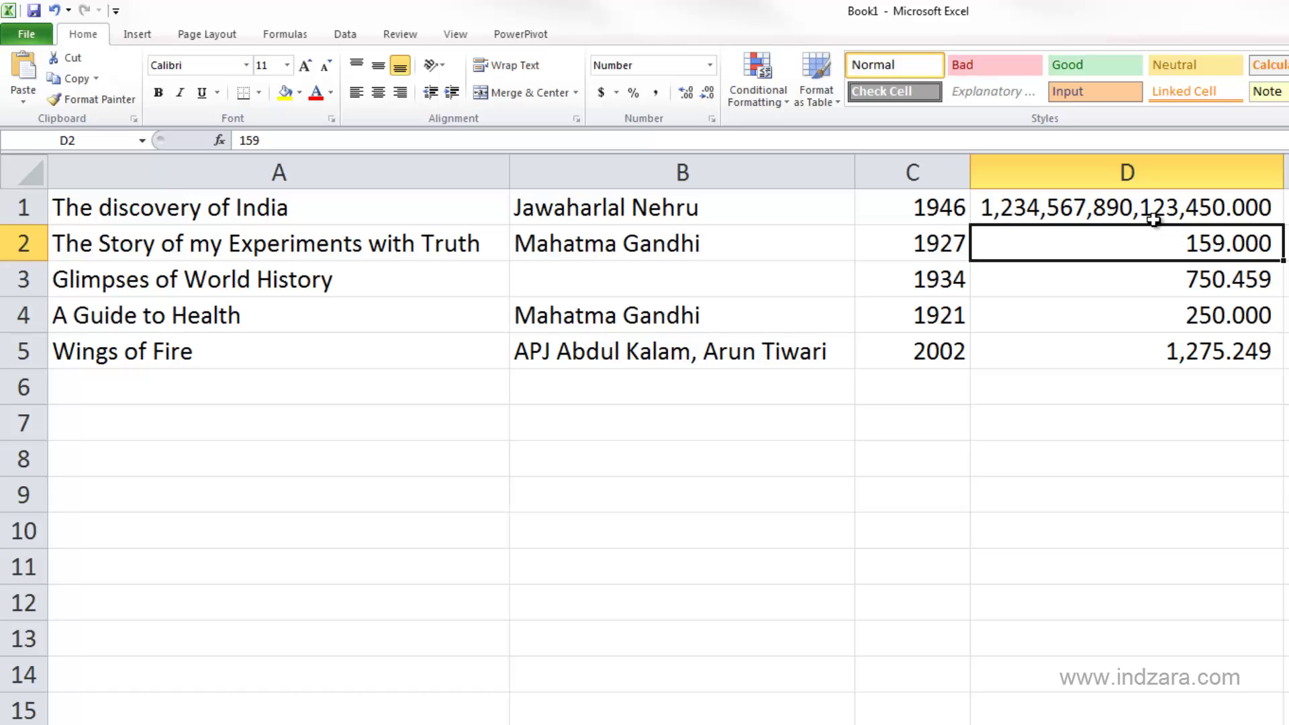
Review the number format previews for the long number in D1, and undo its long-number entries together with the widening of column D
click(1196, 209)
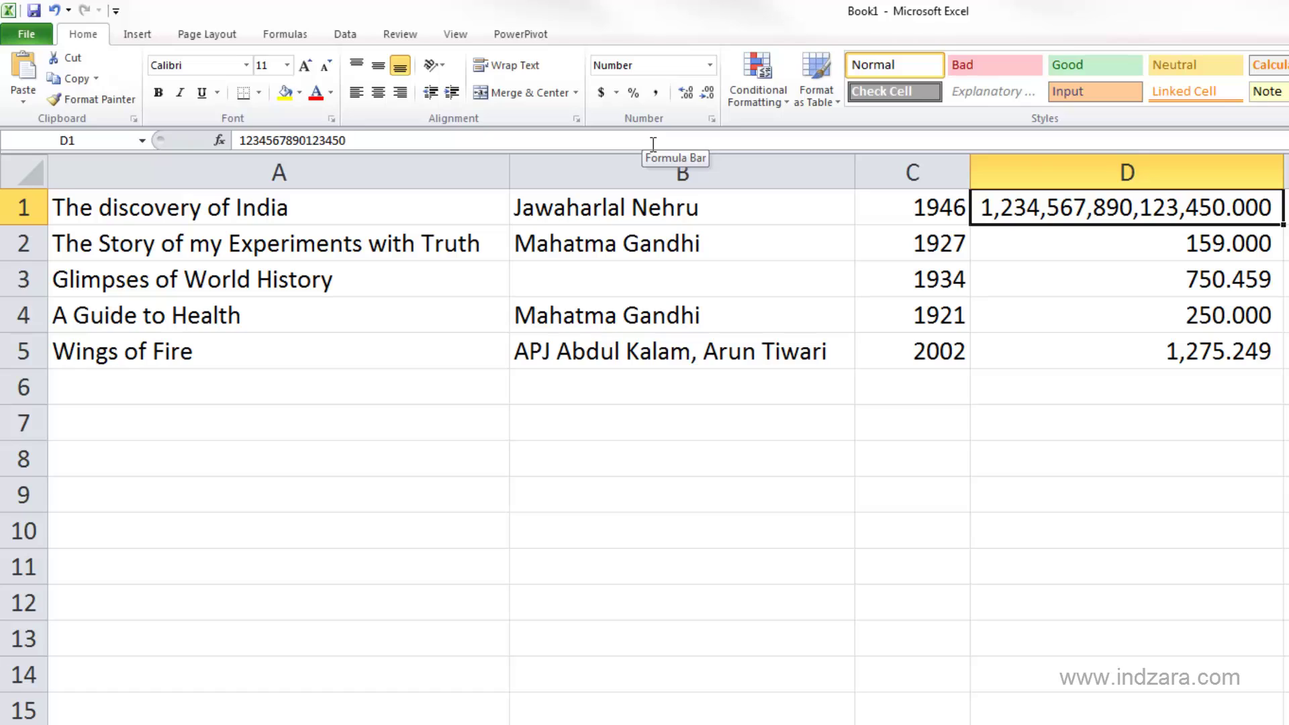
click(710, 65)
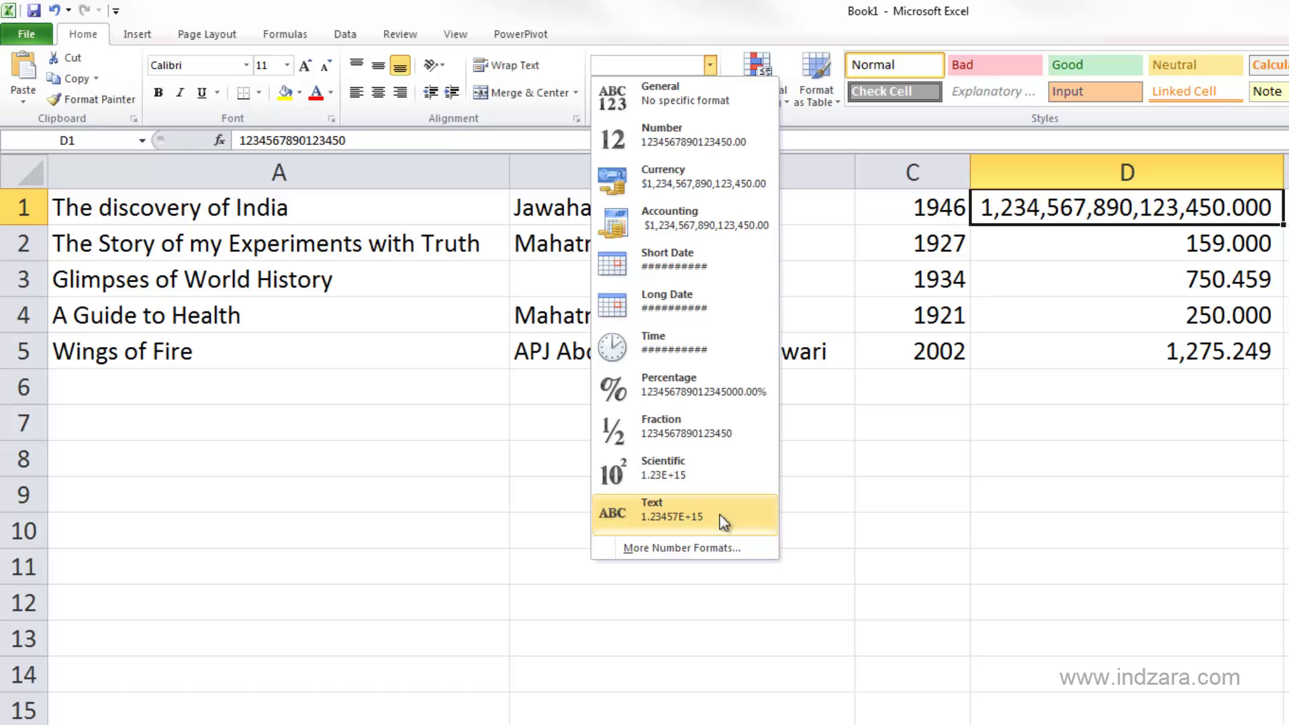
key(Escape)
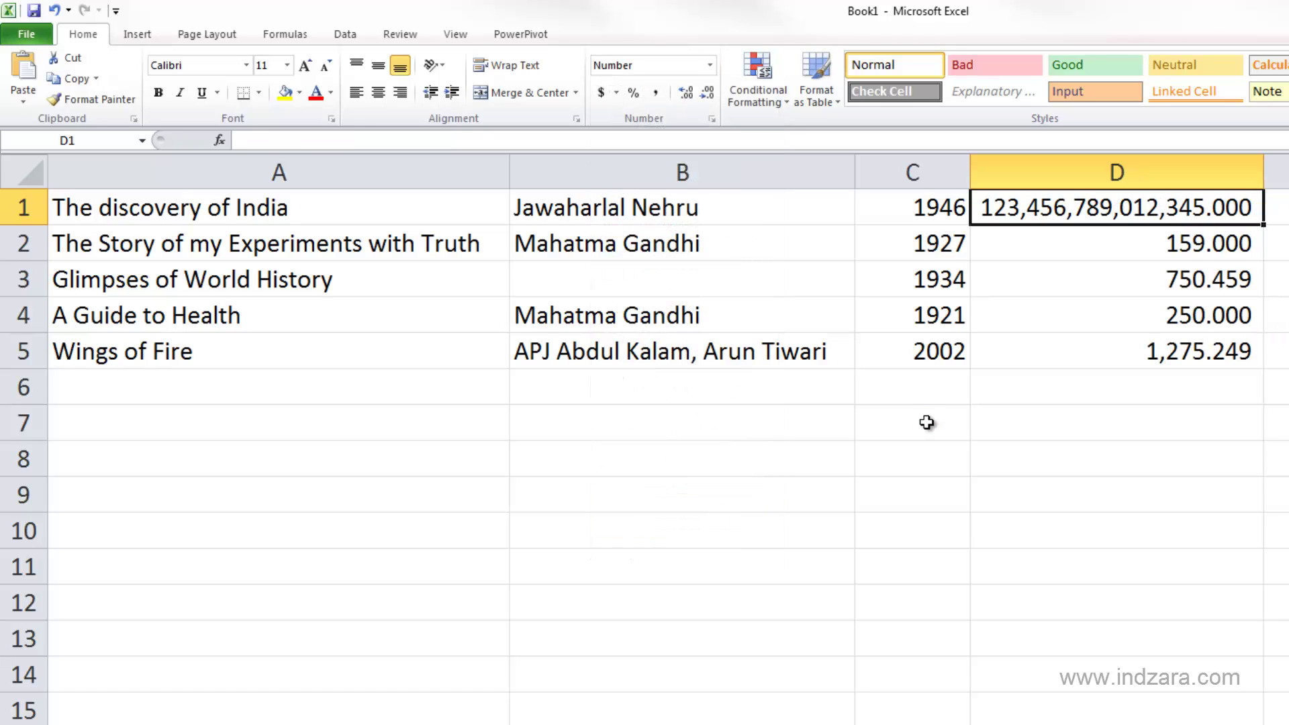
key(ctrl+z)
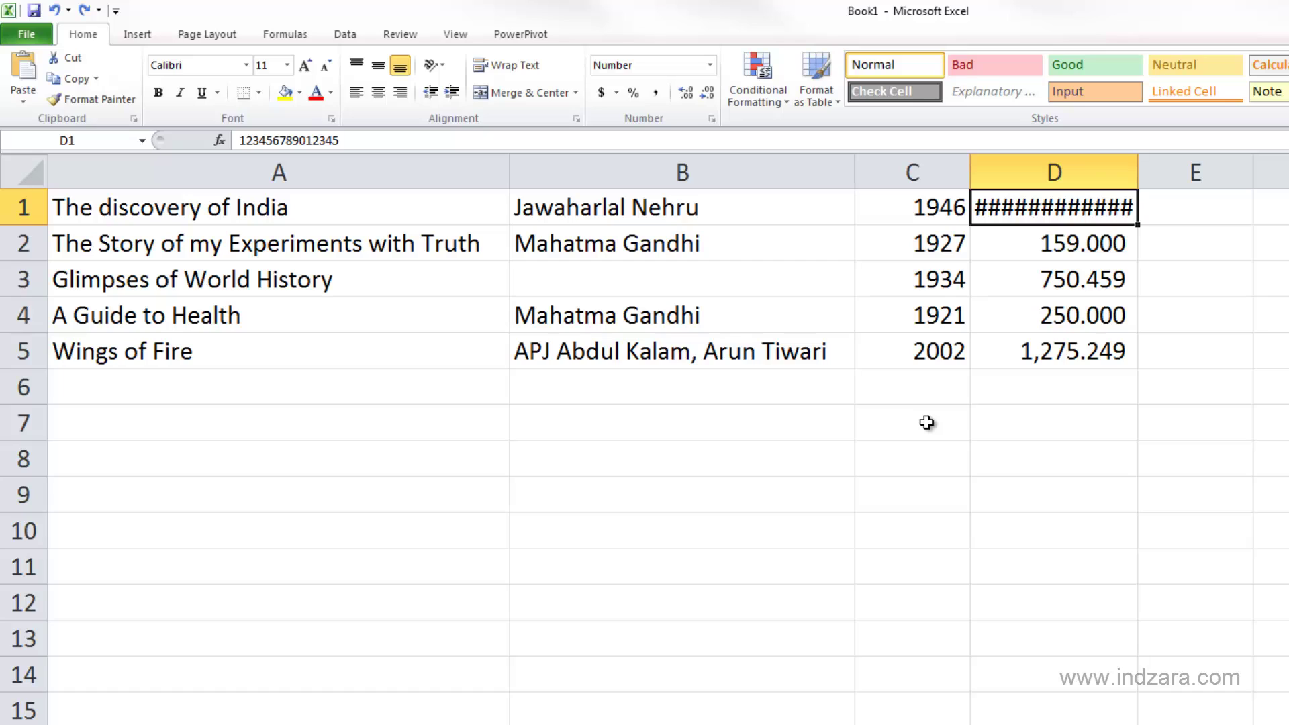
key(ctrl+z)
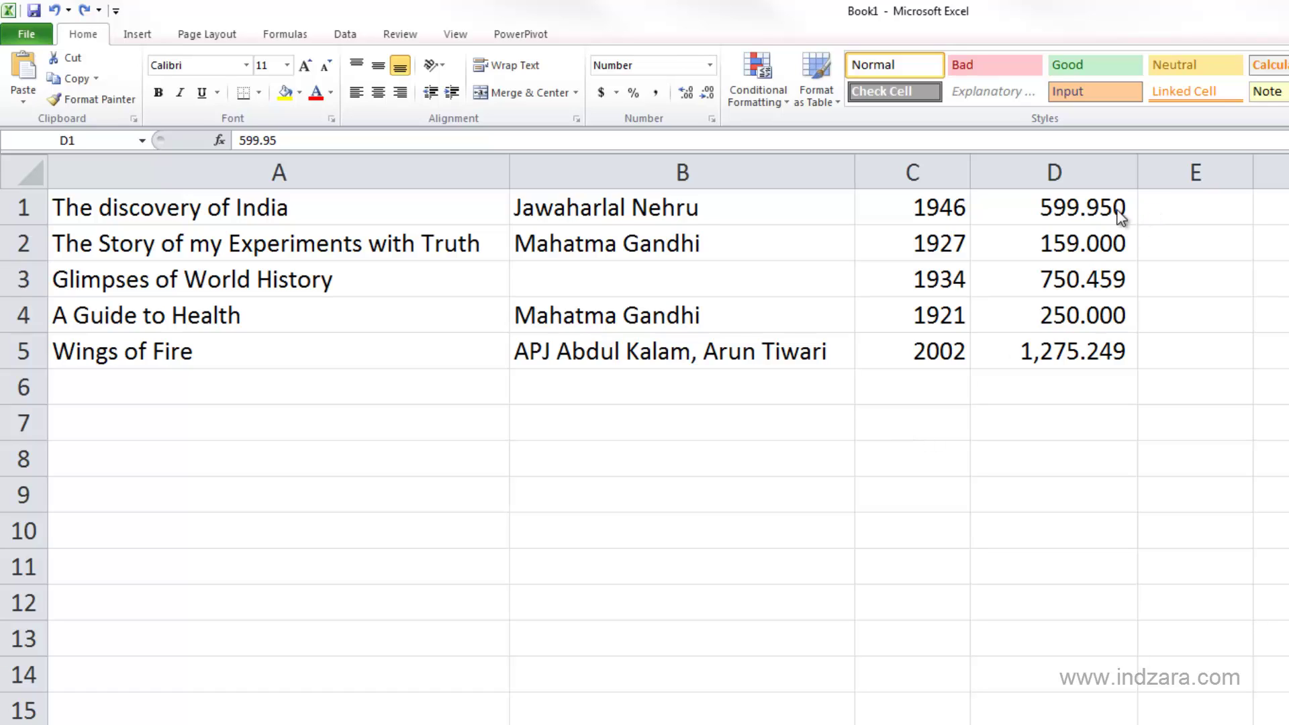
Enter 1.25 as the price in D1 and apply the Fraction number format to the cell
click(1088, 210)
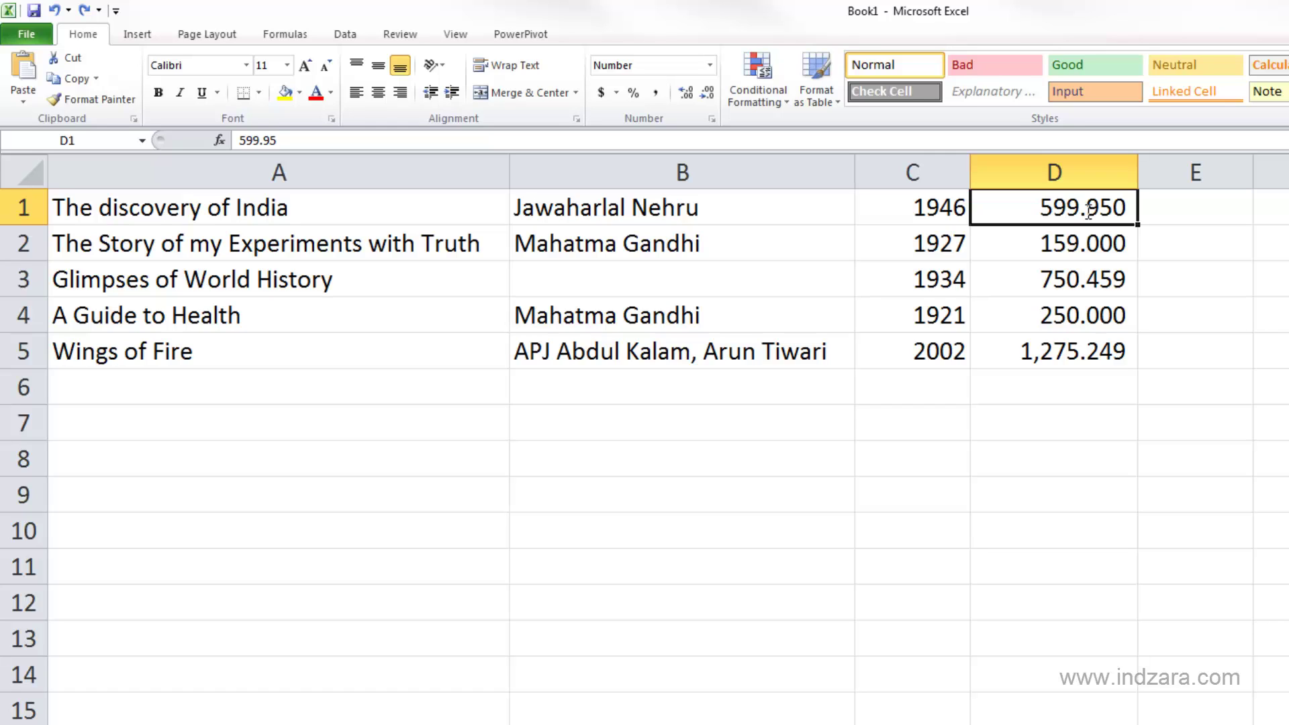
text(1.25)
key(Return)
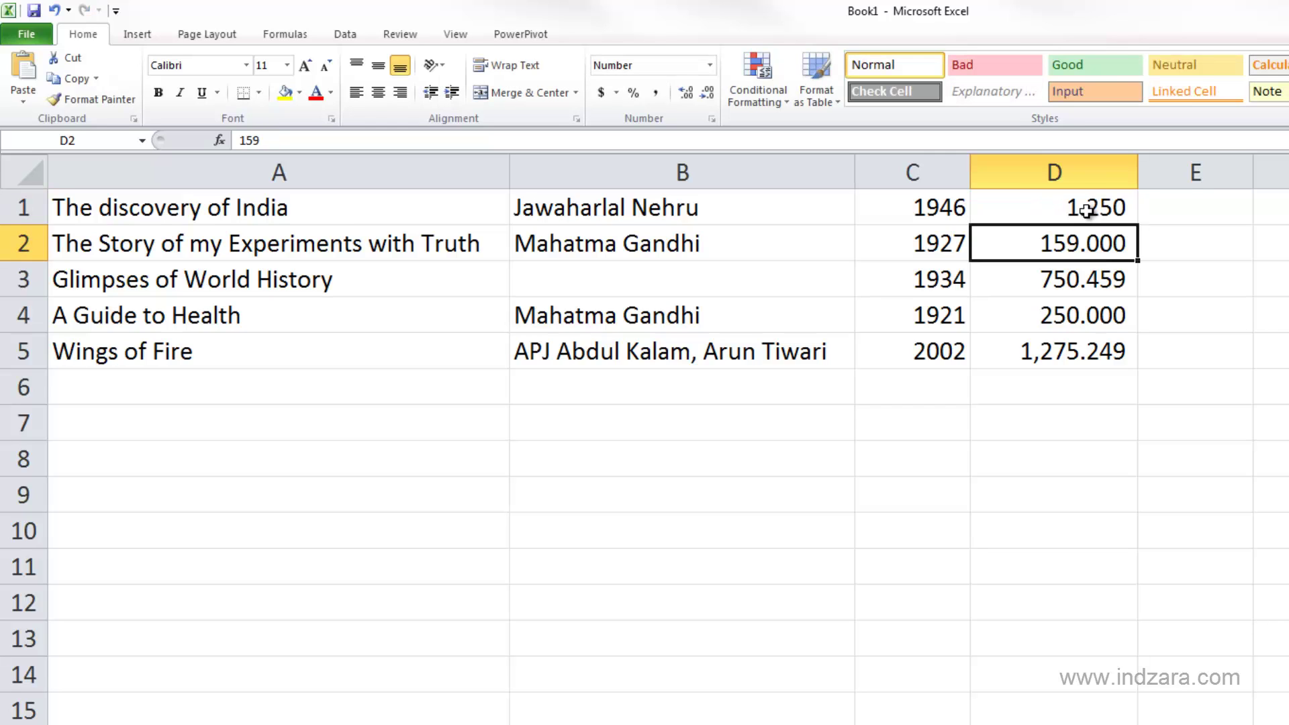
click(1088, 210)
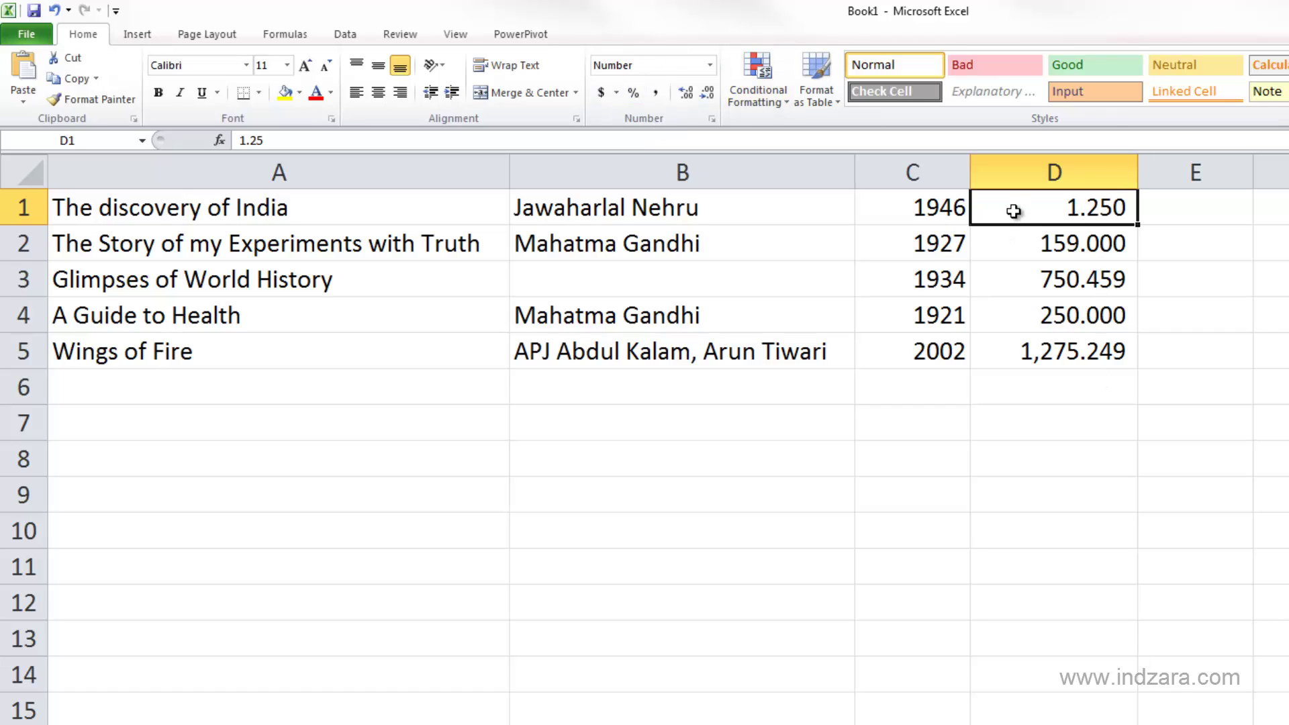
click(715, 63)
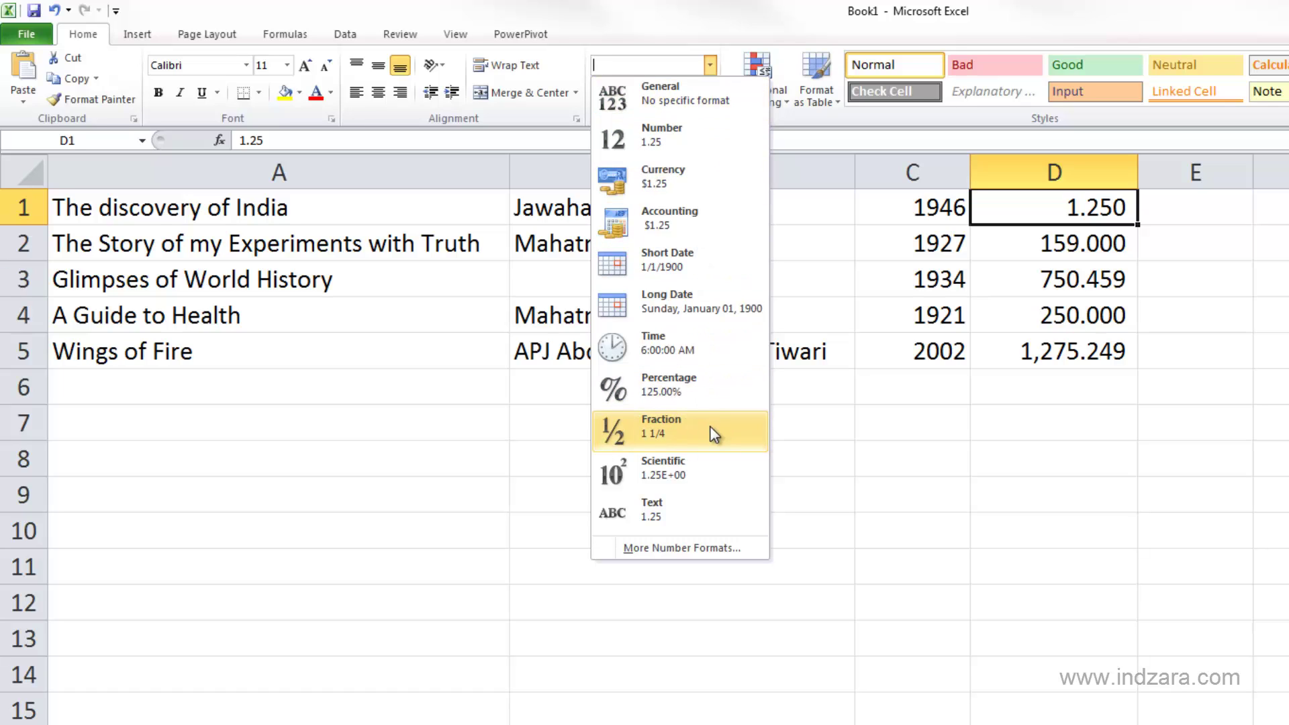
click(675, 440)
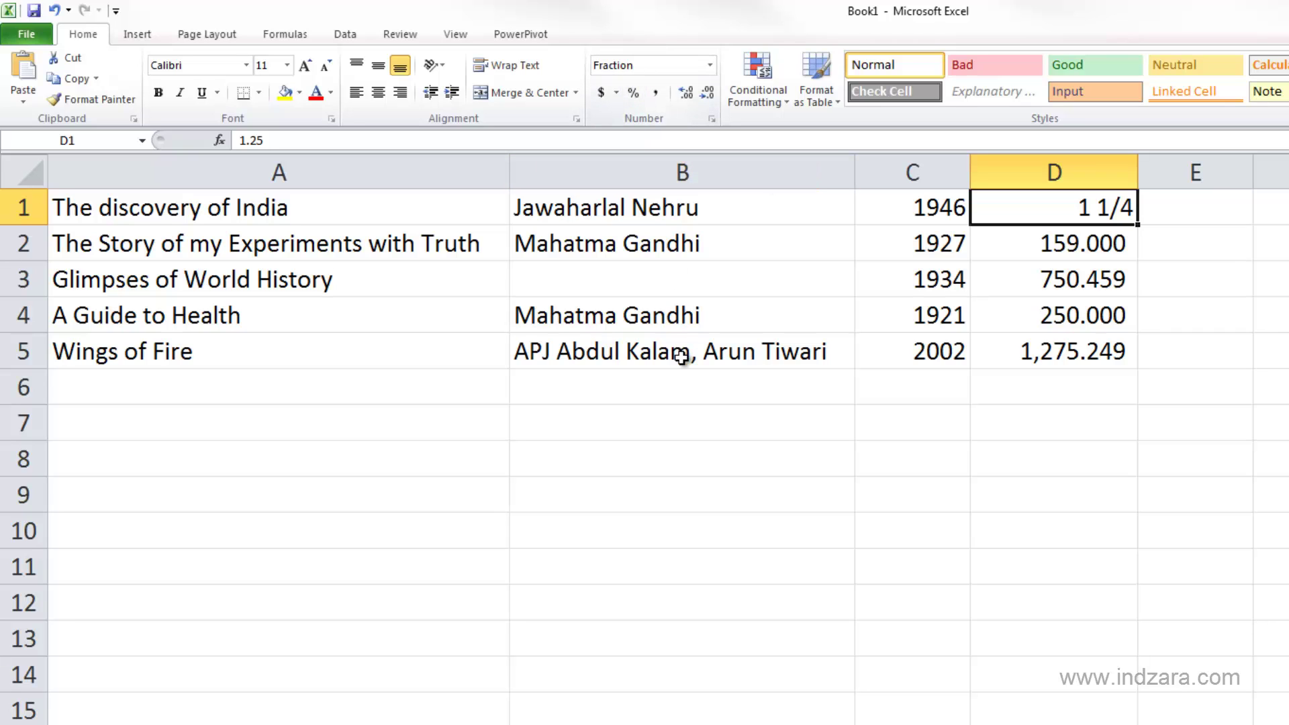
Review the Fraction types available for D1 in the Format Cells dialog and close it without changes
key(ctrl+1)
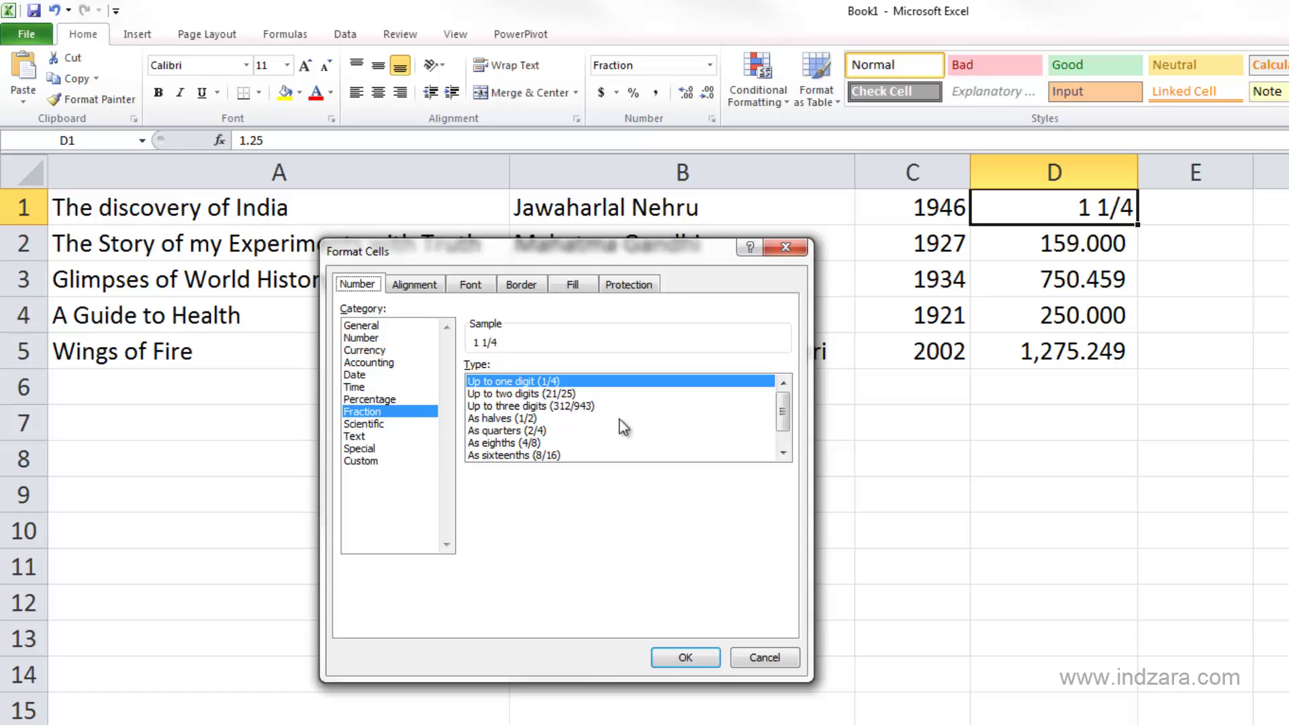
click(787, 443)
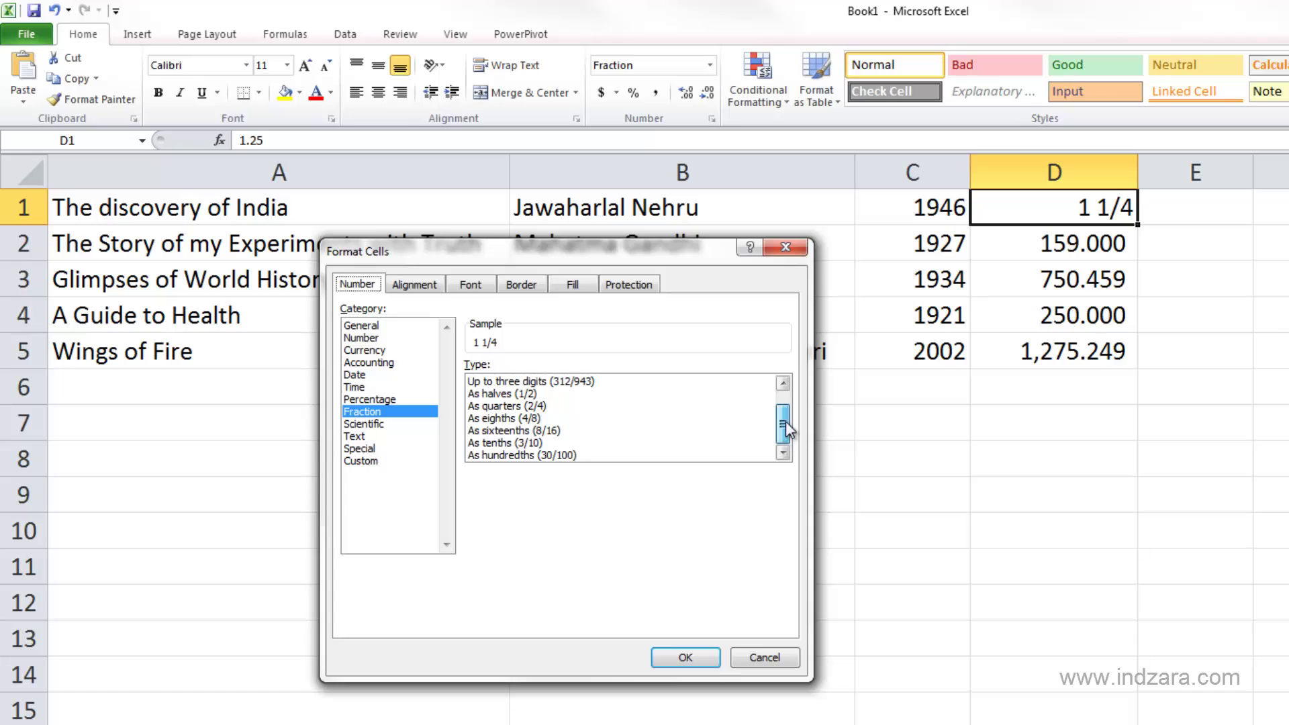
drag(787, 443, 784, 413)
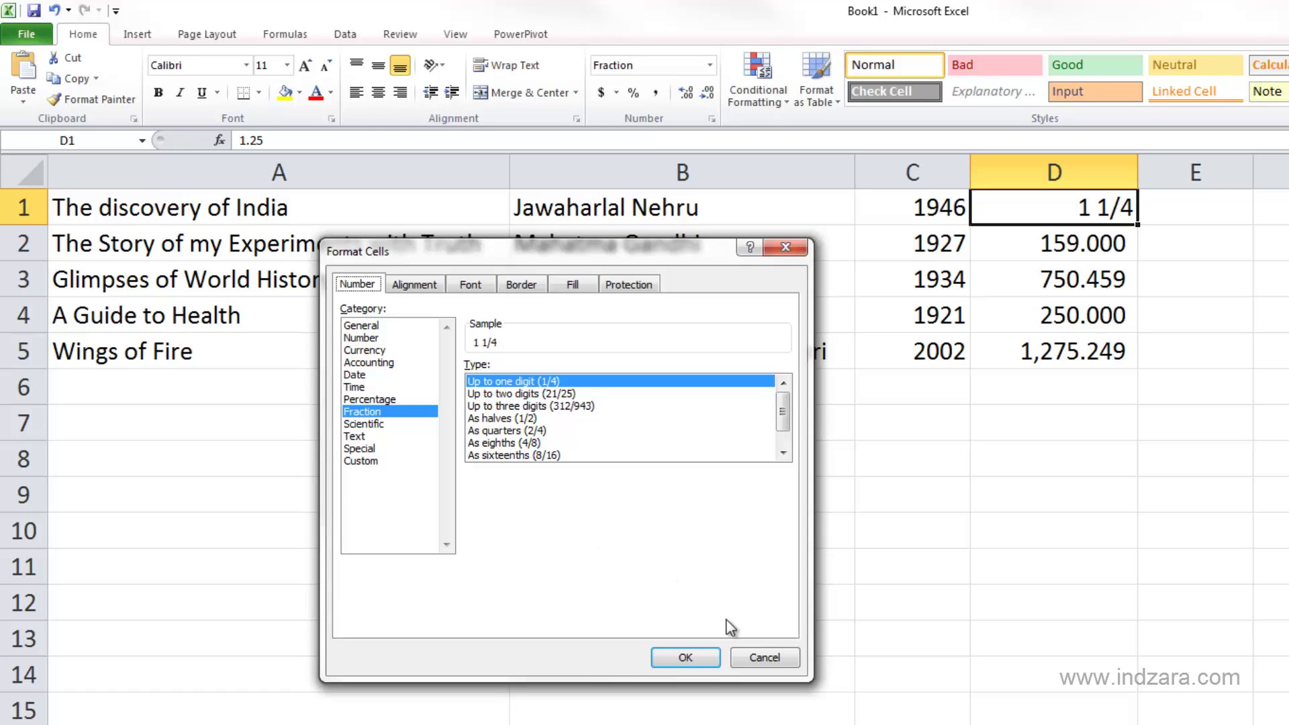
click(759, 659)
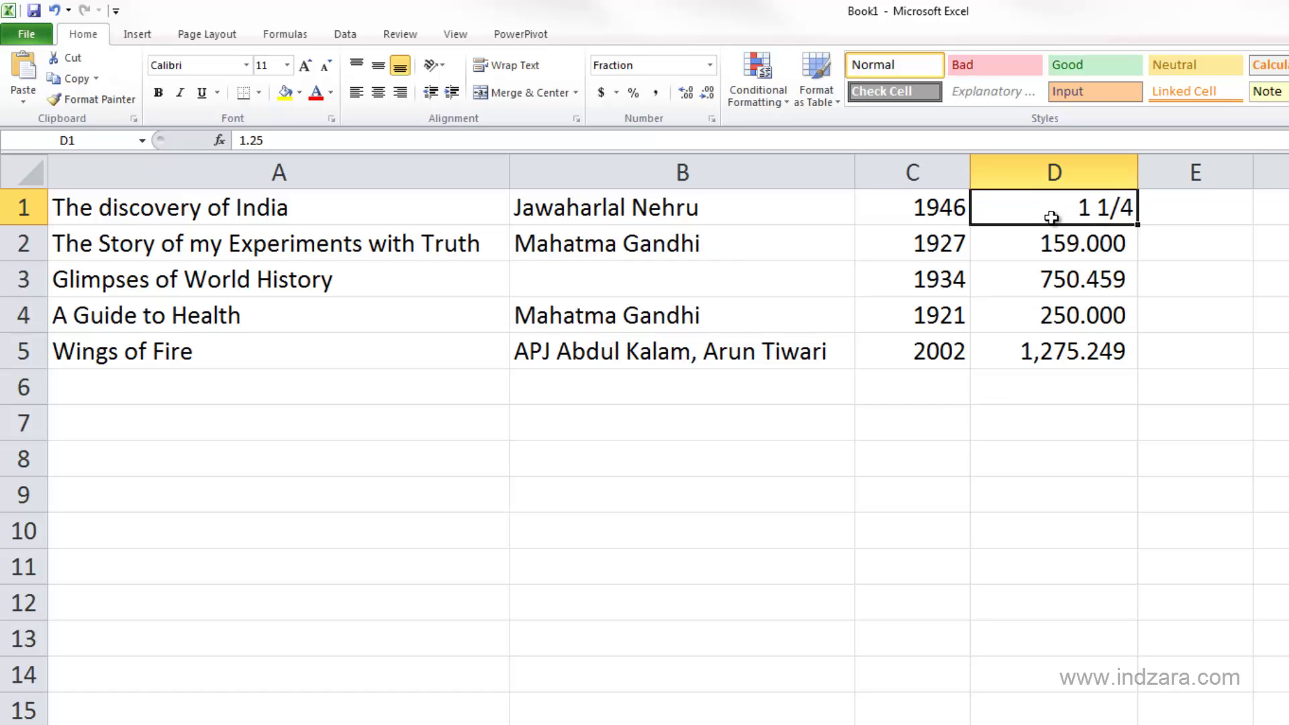
Undo the Fraction format on D1 and replace the cell's value with 59.95
key(ctrl+z)
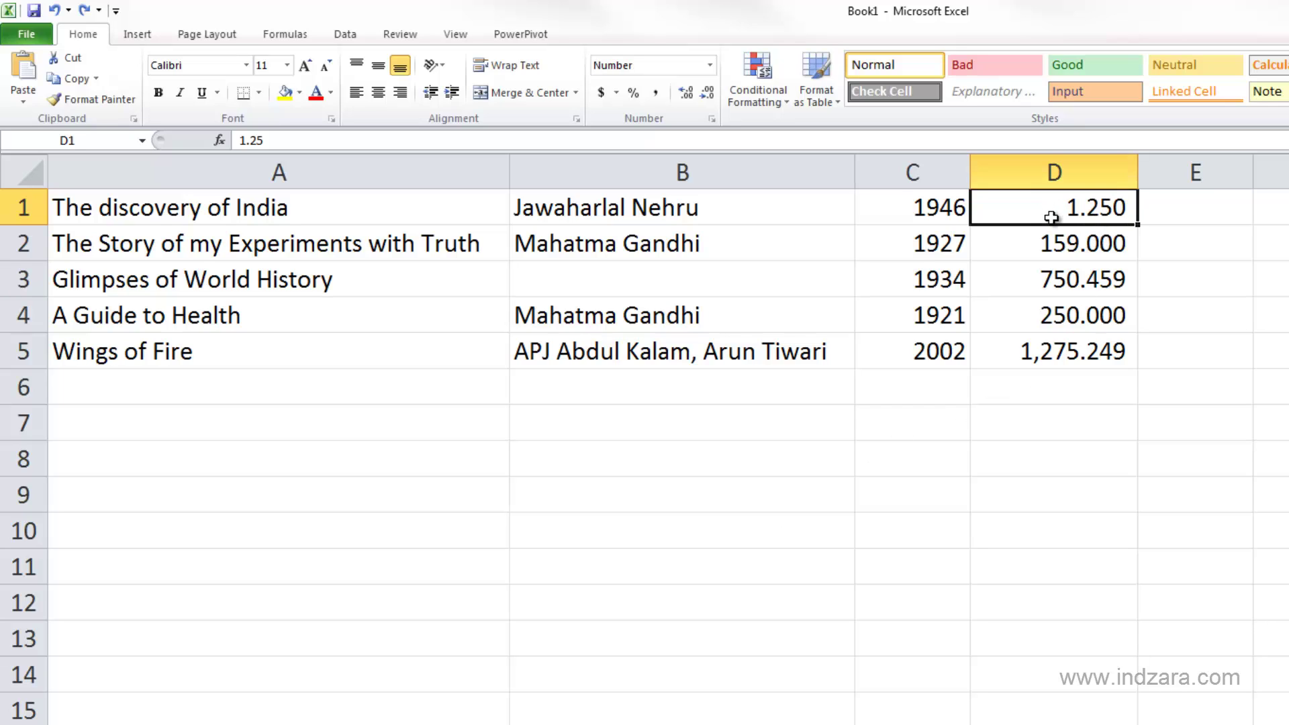
text(5)
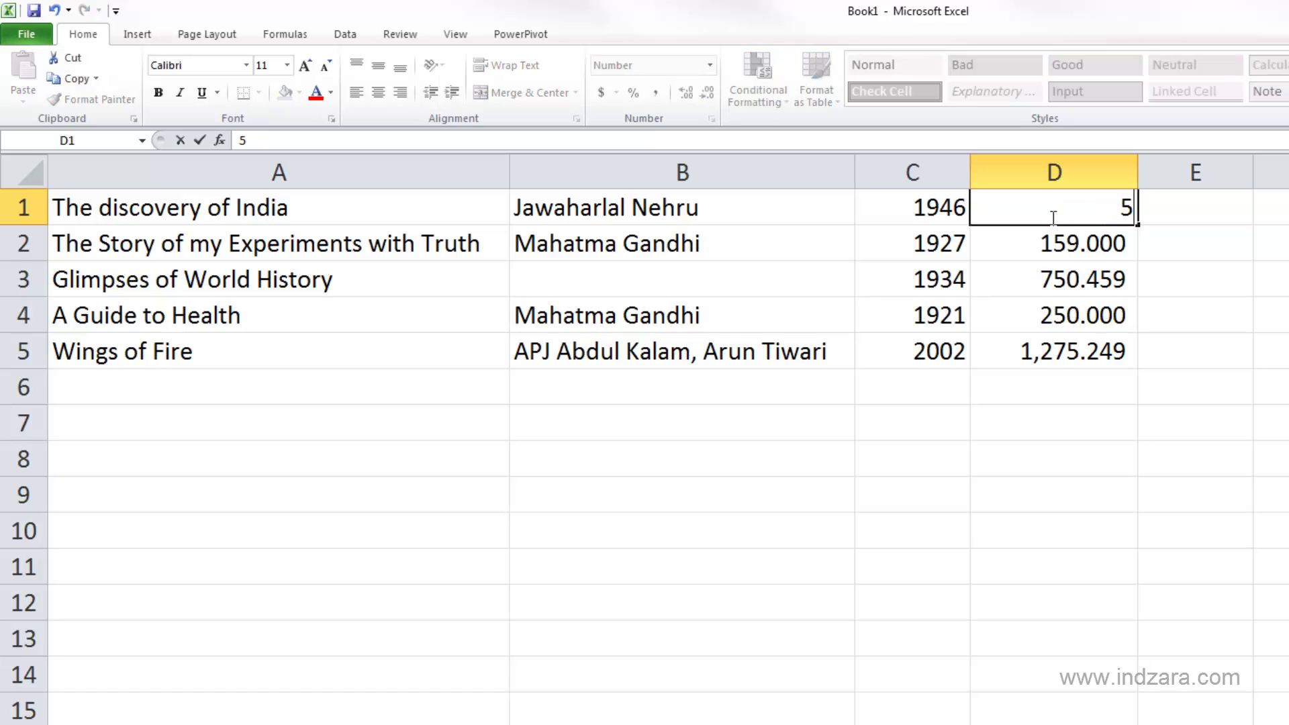
text(9.95)
key(Return)
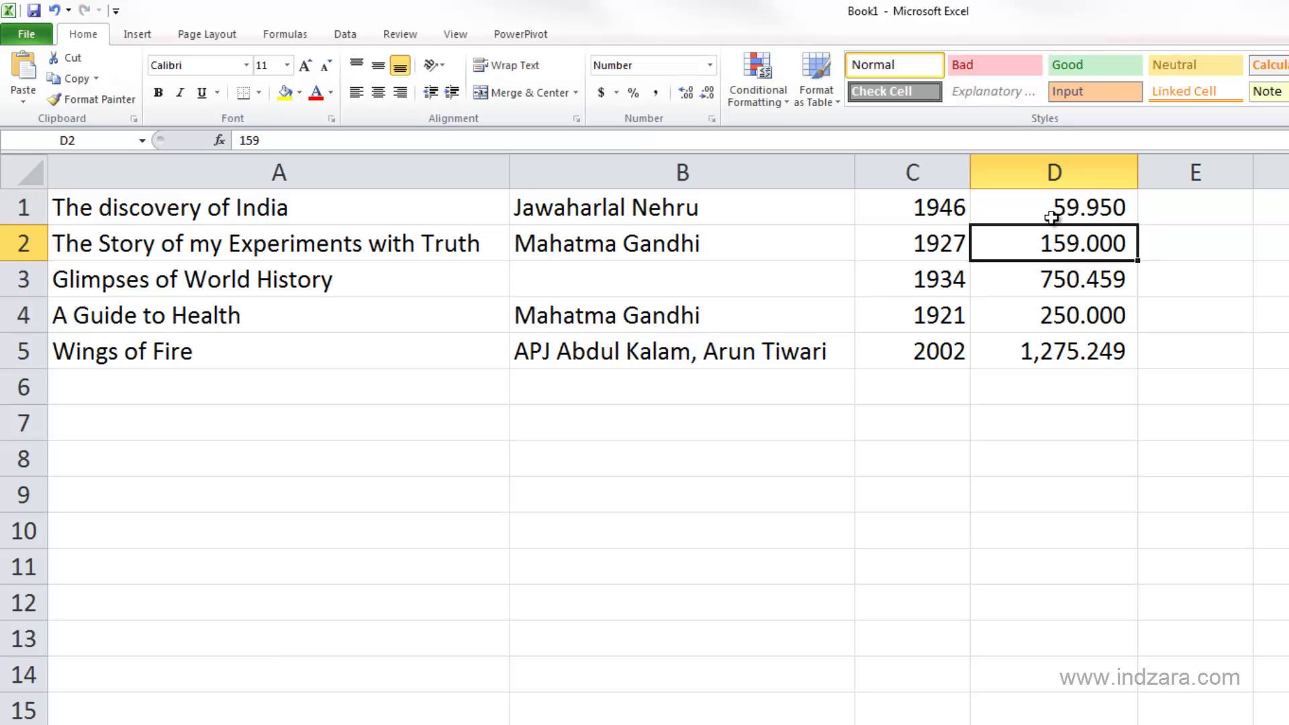